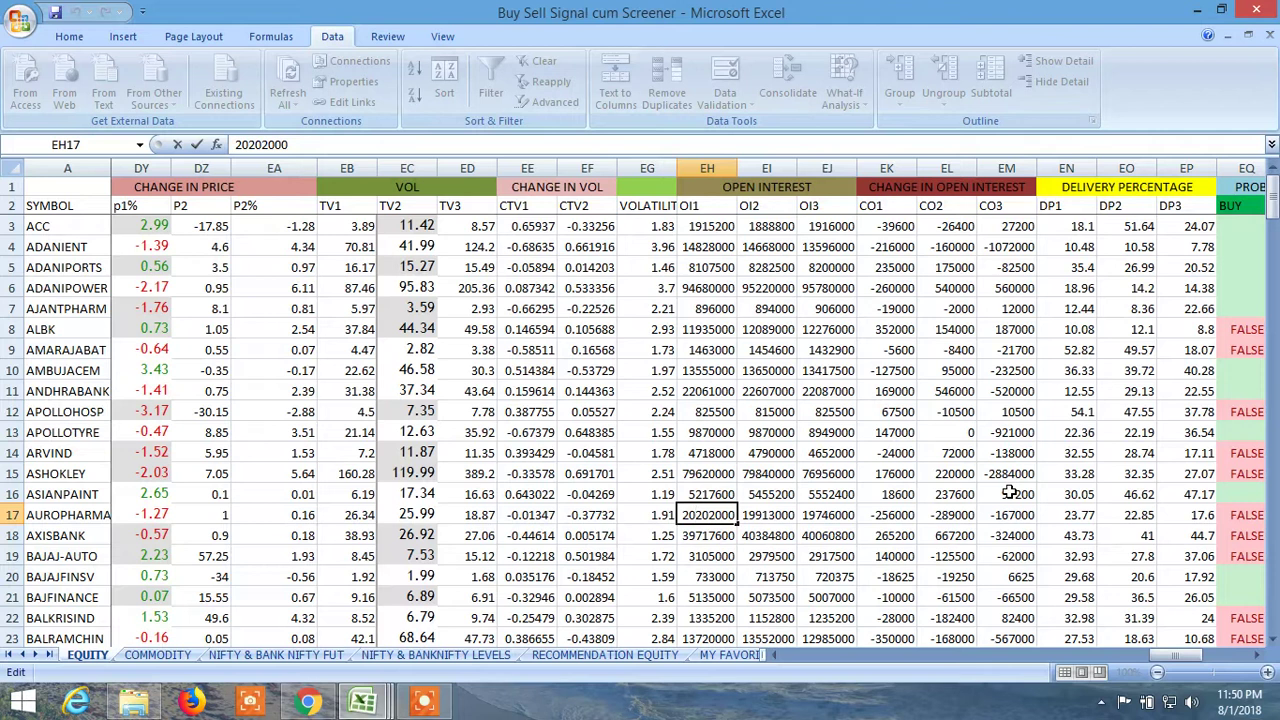
# Step: Undo the last changes on the EQUITY sheet of the Buy Sell Signal cum Screener workbook
pyautogui.click(515, 411)
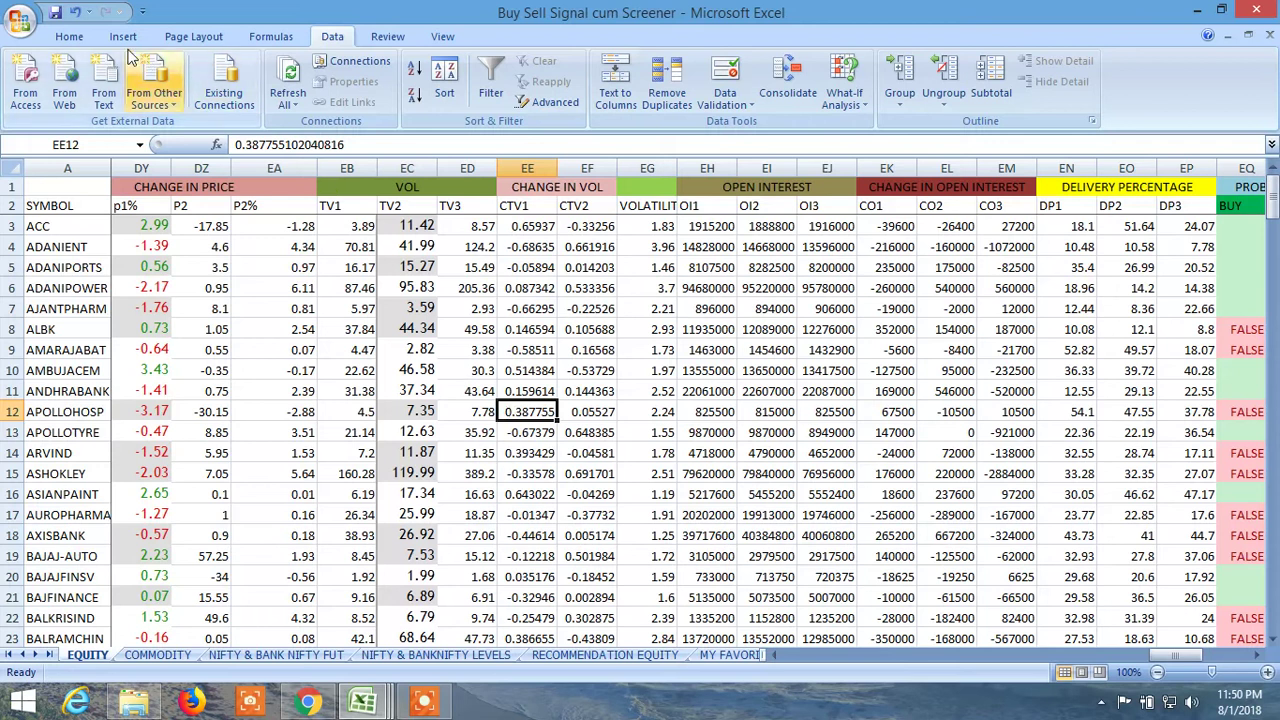
pyautogui.click(75, 12)
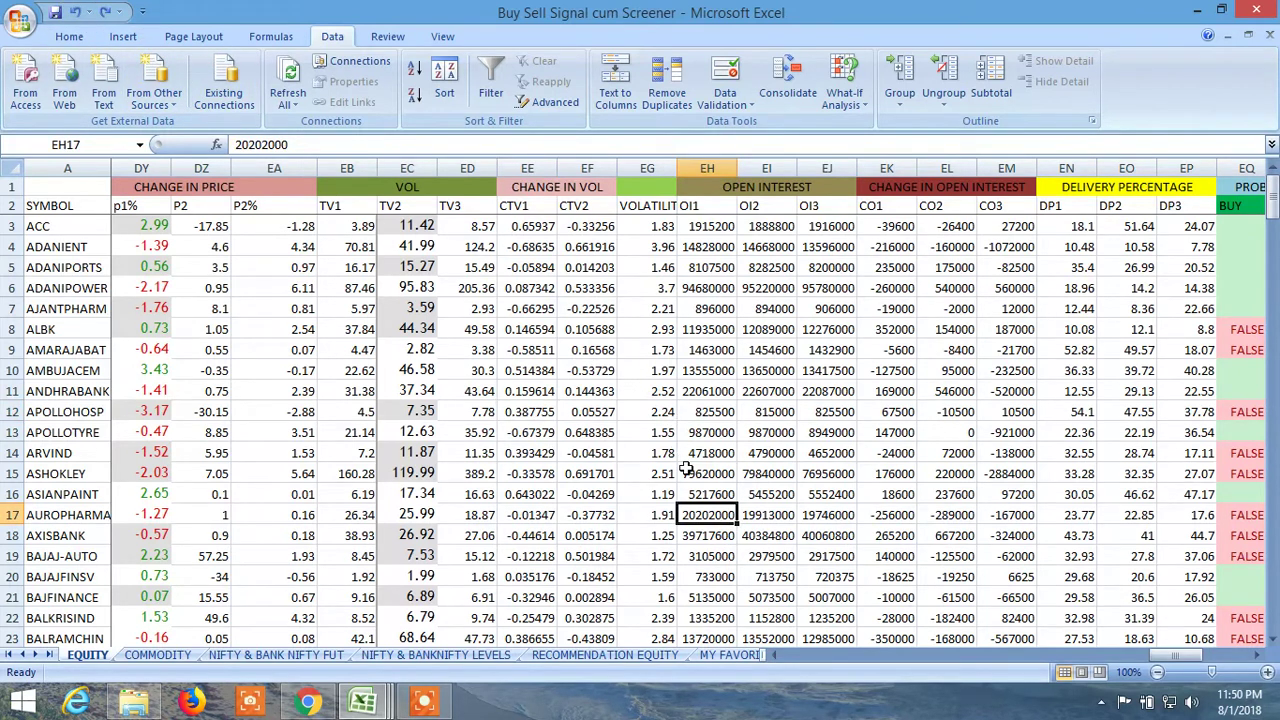
pyautogui.click(76, 12)
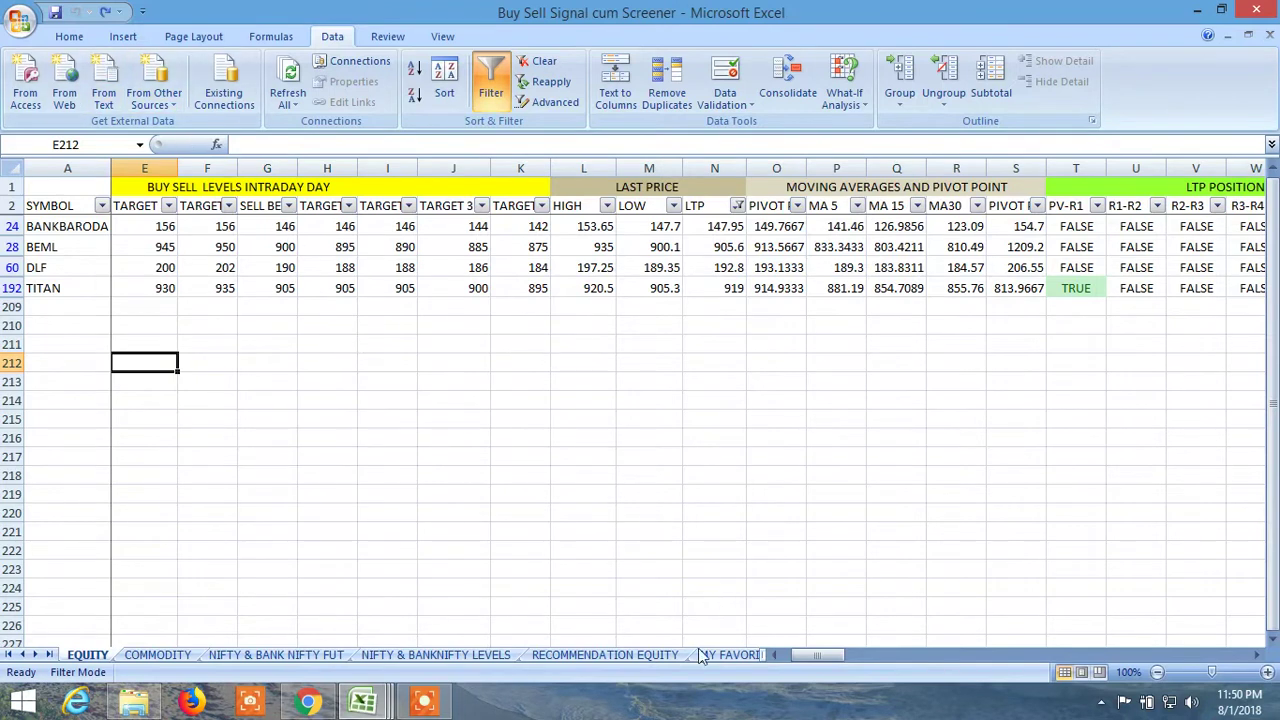
pyautogui.moveTo(362, 705)
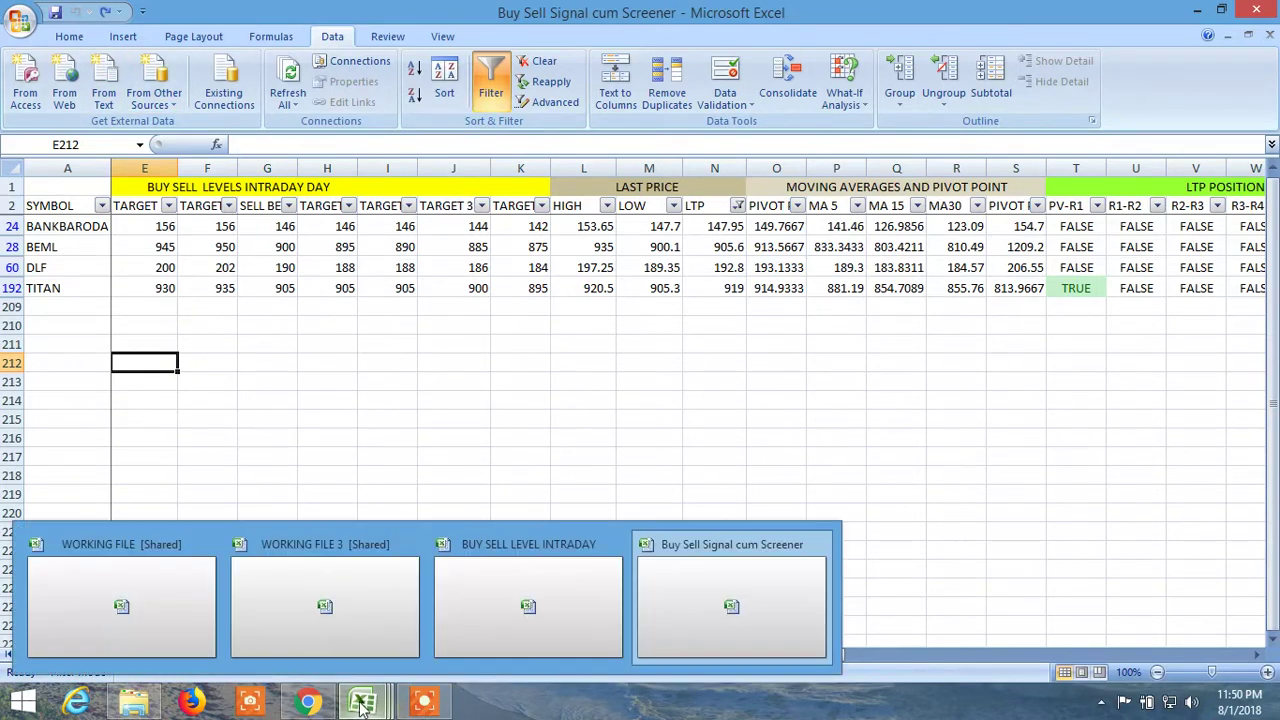
pyautogui.click(737, 600)
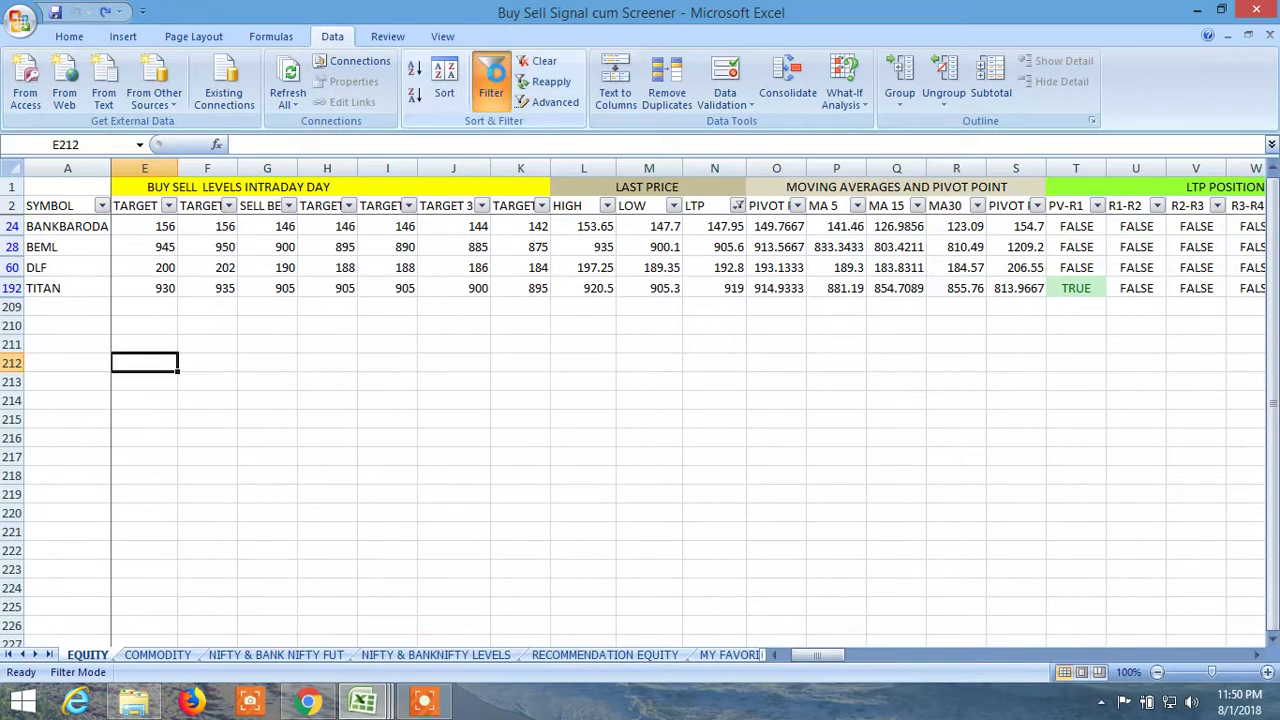
# Step: Remove the existing filter from the EQUITY sheet and apply a new filter to header row 2
pyautogui.click(491, 85)
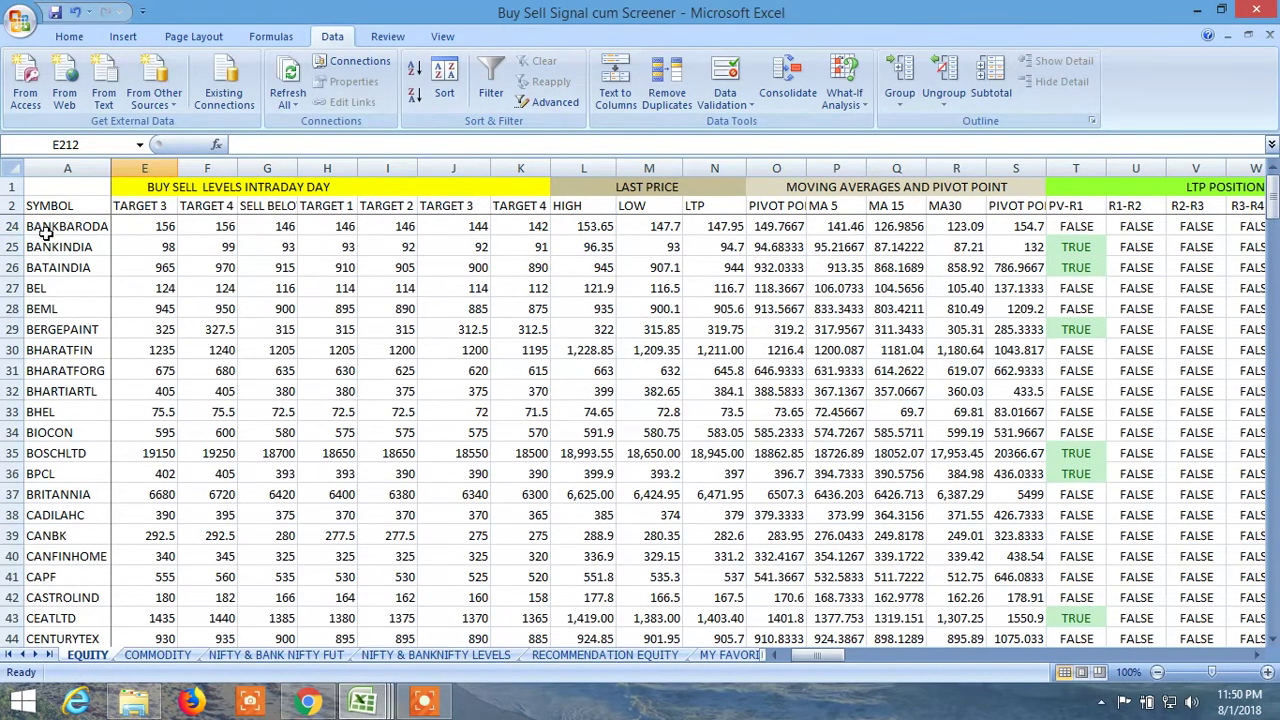
pyautogui.scroll(7, 72, 253)
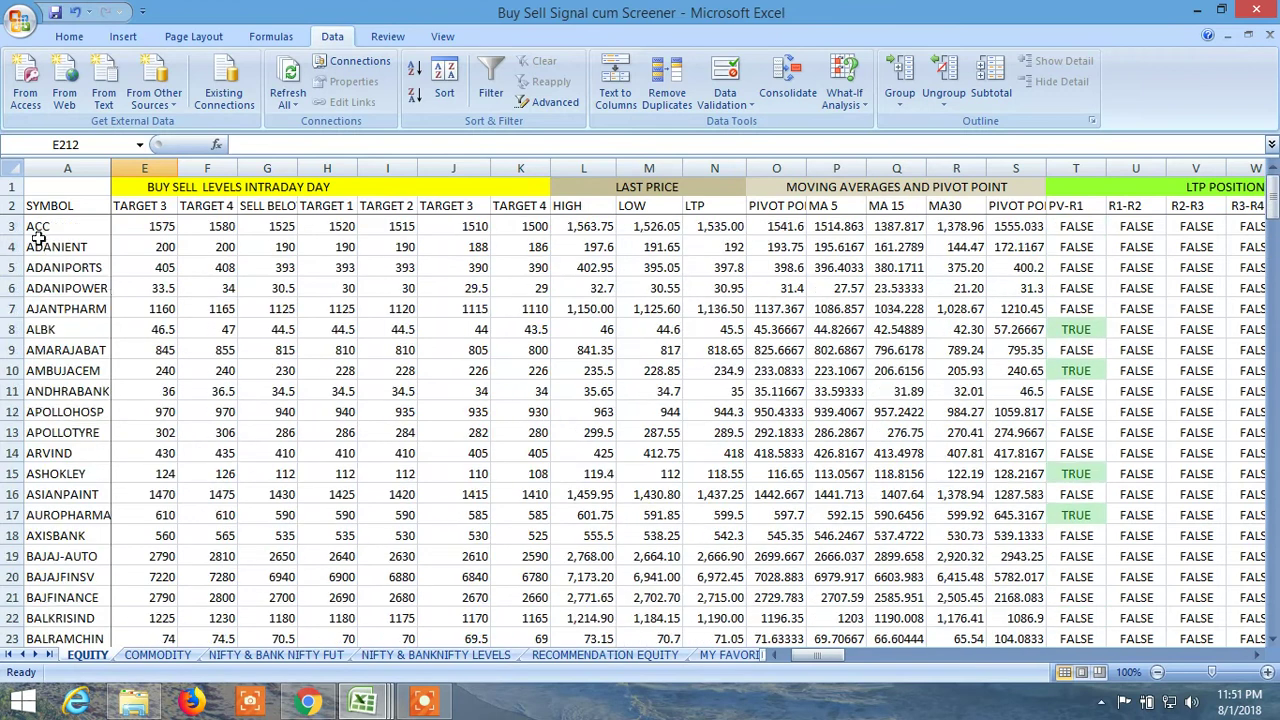
pyautogui.click(12, 205)
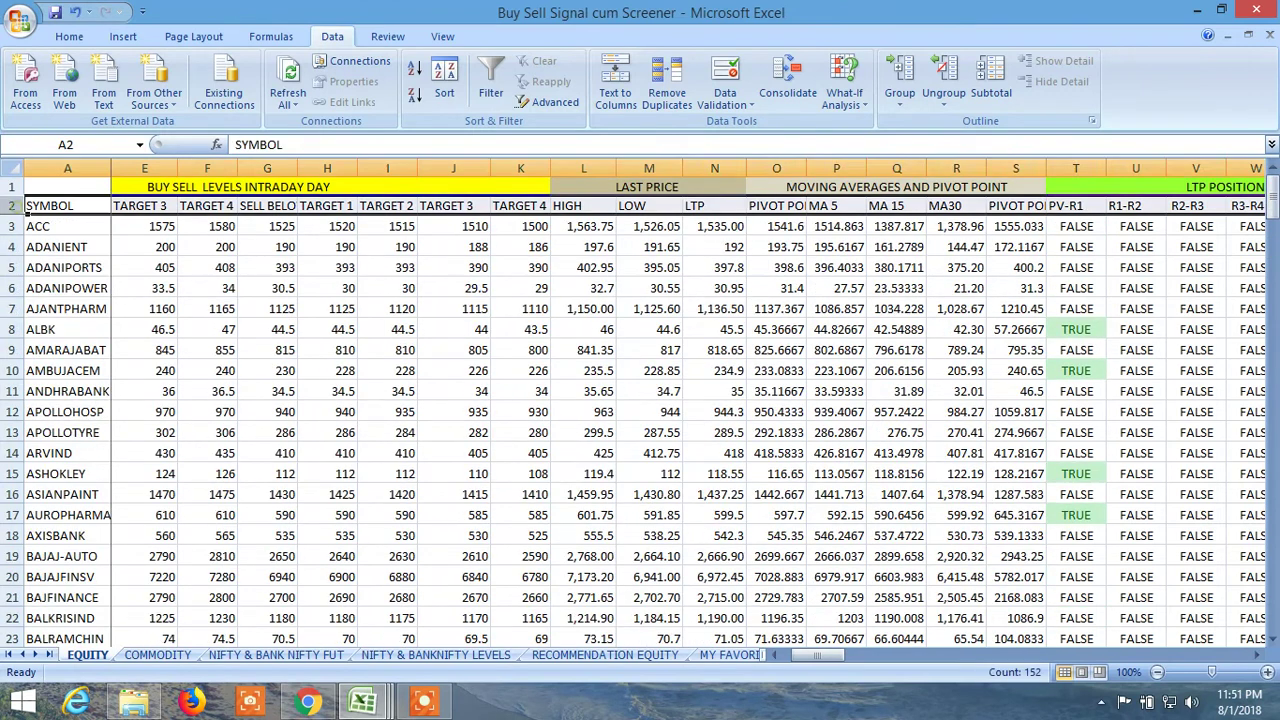
pyautogui.click(490, 72)
# Step: Filter the VOLATILITY DAILY column to rows greater than 2
pyautogui.moveTo(1215, 655); pyautogui.dragTo(1172, 662)
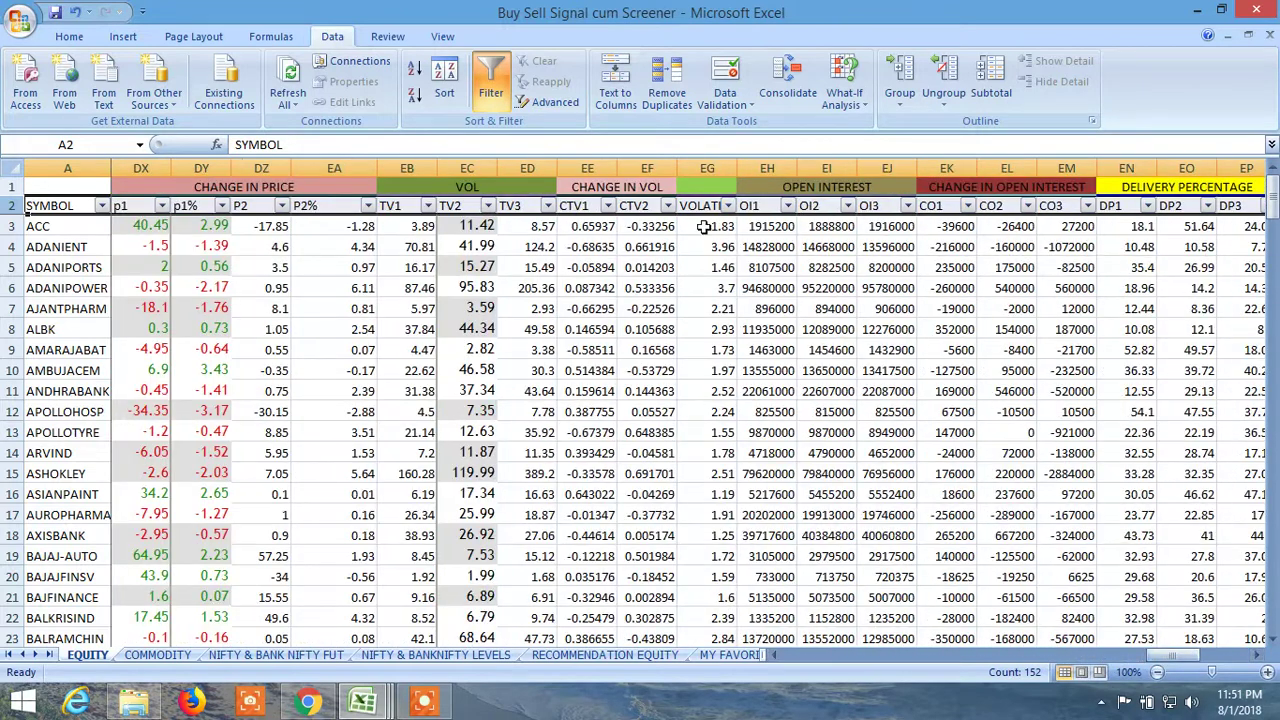
pyautogui.click(729, 208)
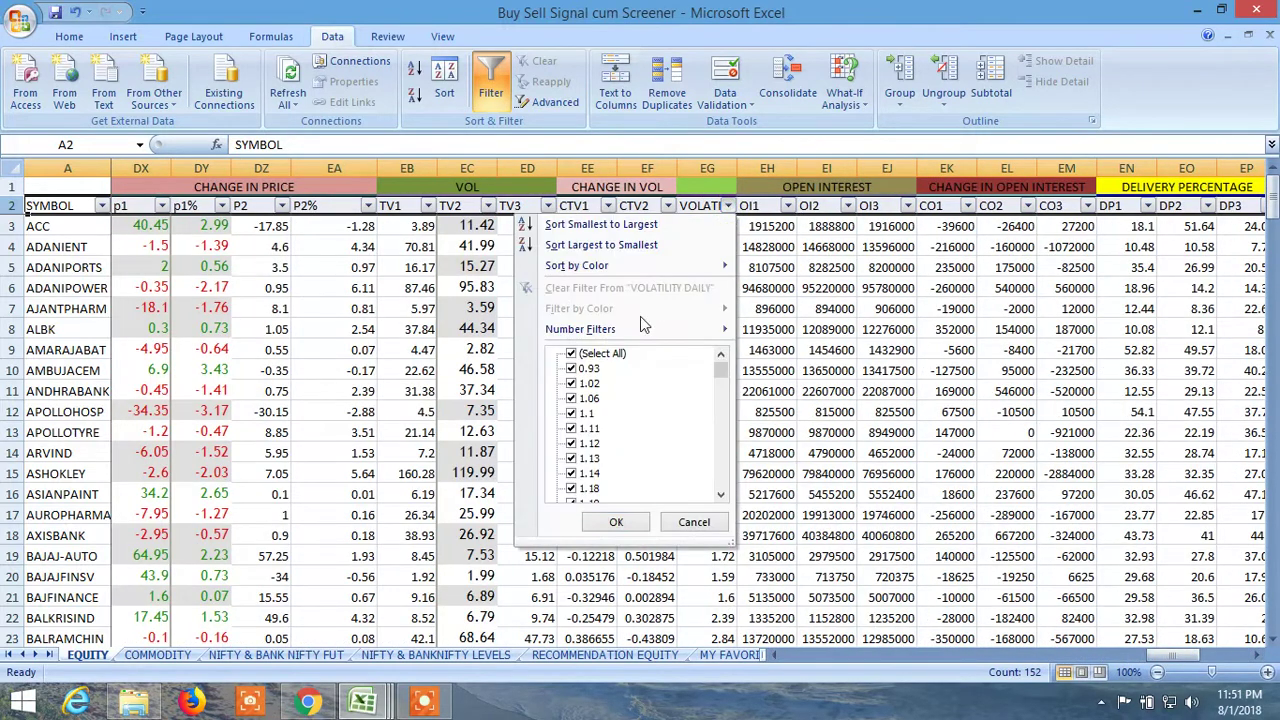
pyautogui.moveTo(616, 333)
pyautogui.click(802, 374)
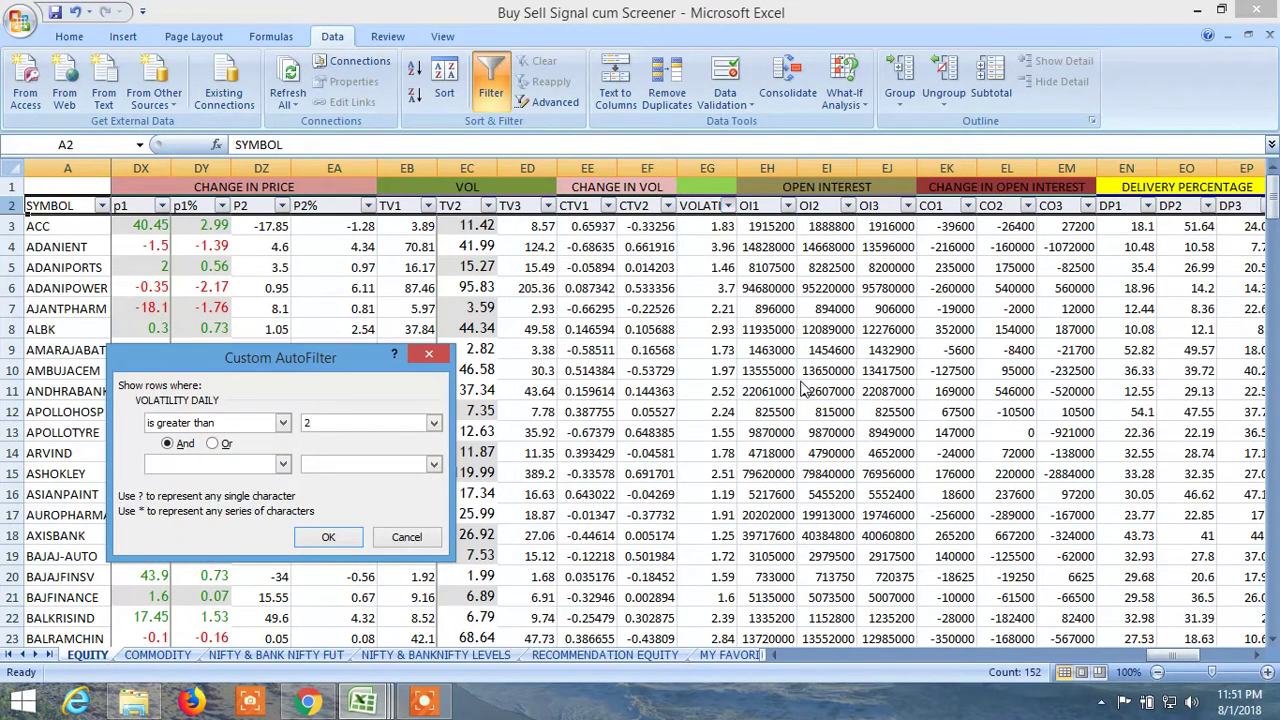
pyautogui.click(328, 537)
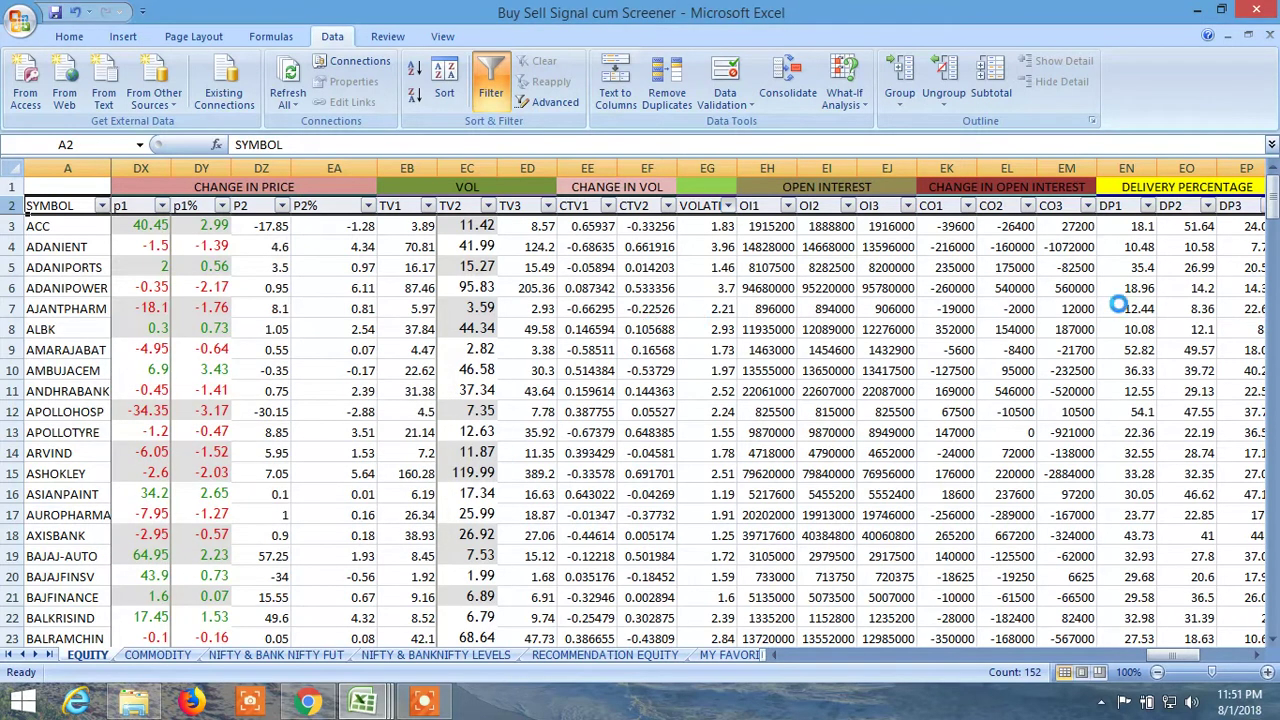
# Step: Filter the DP3 delivery percentage column to rows less than or equal to 20
pyautogui.click(1266, 206)
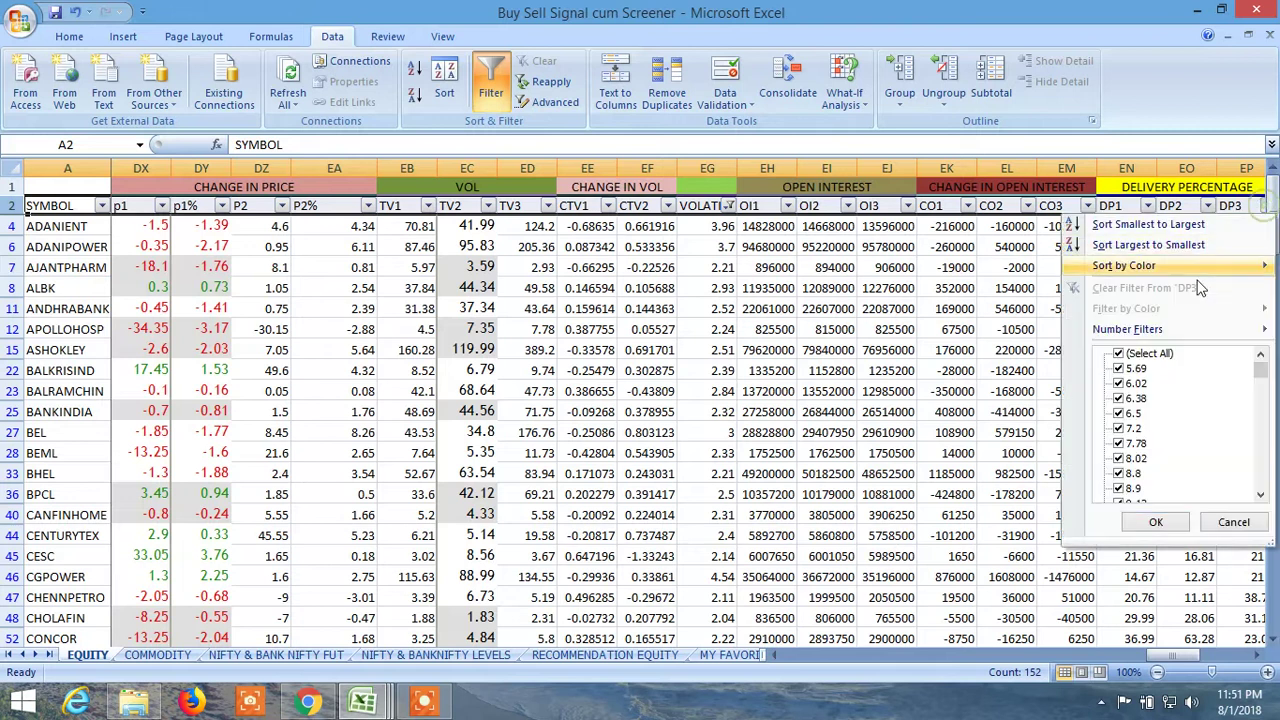
pyautogui.moveTo(1168, 331)
pyautogui.click(995, 442)
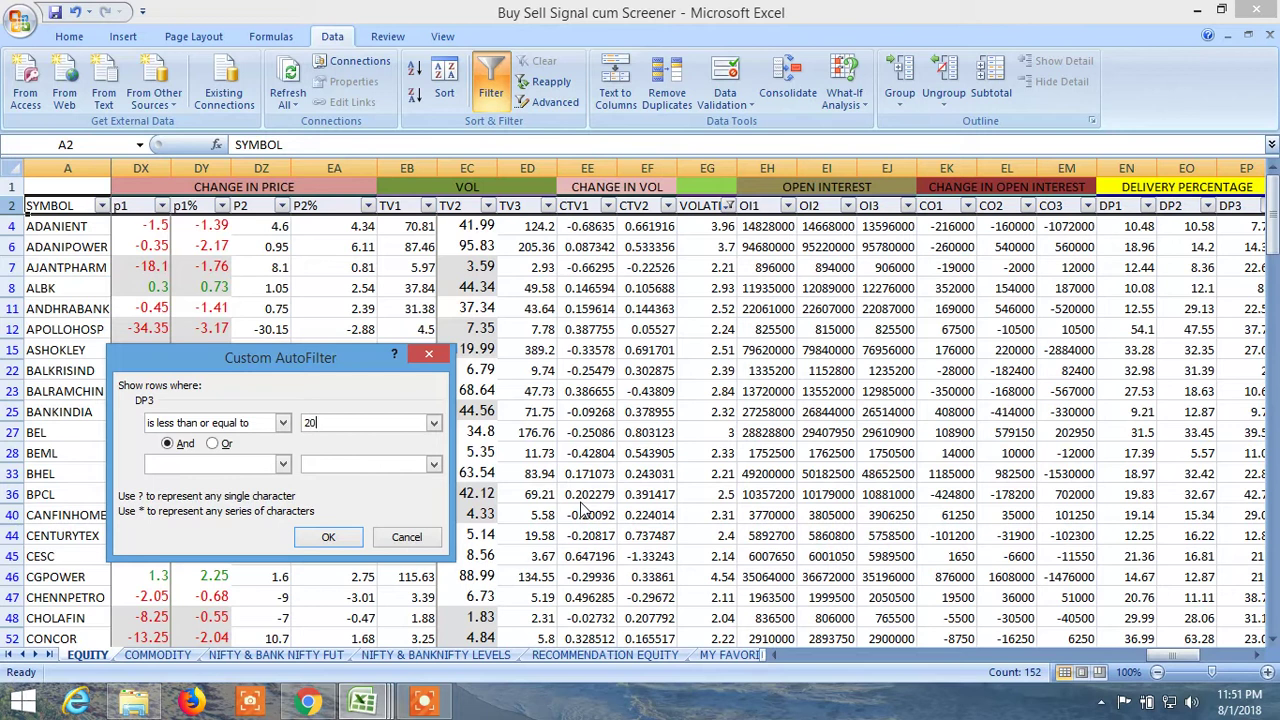
pyautogui.write('20')
pyautogui.click(328, 536)
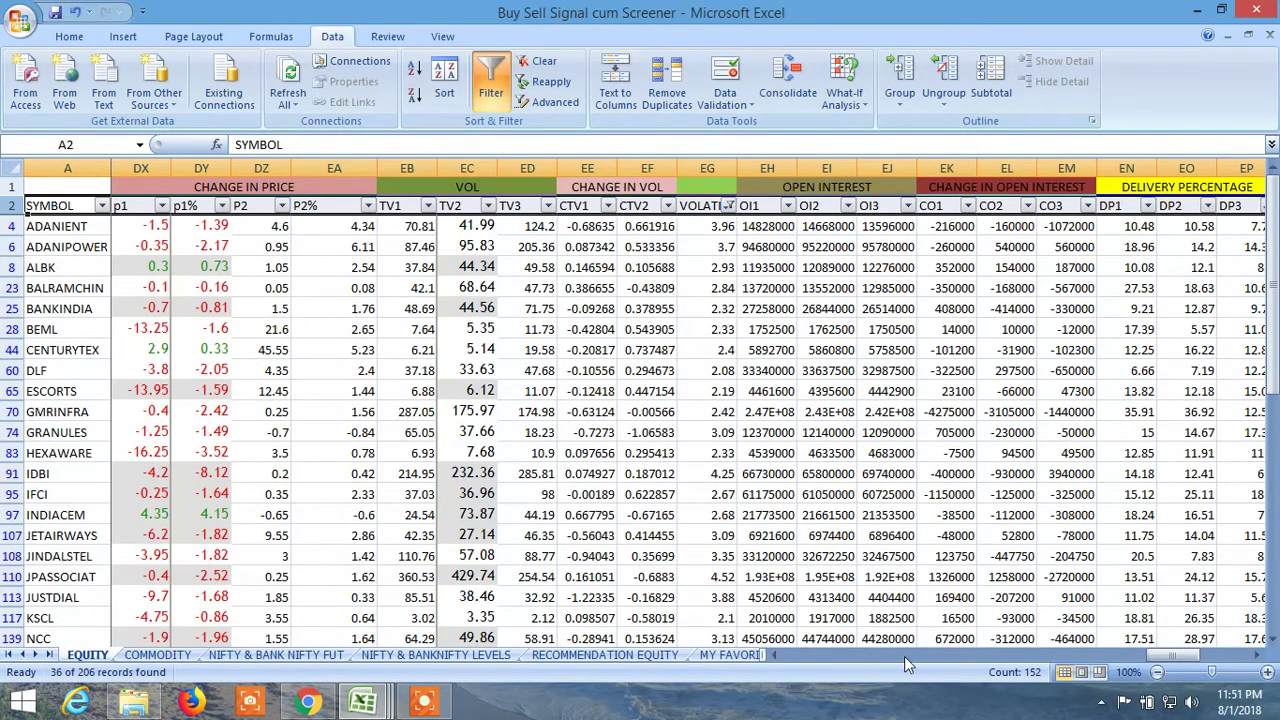
# Step: Exclude FALSE from the BUY columns under both PROBABILITY 1 and PROBABILITY 2, keeping only 0
pyautogui.moveTo(1158, 656); pyautogui.dragTo(1185, 652)
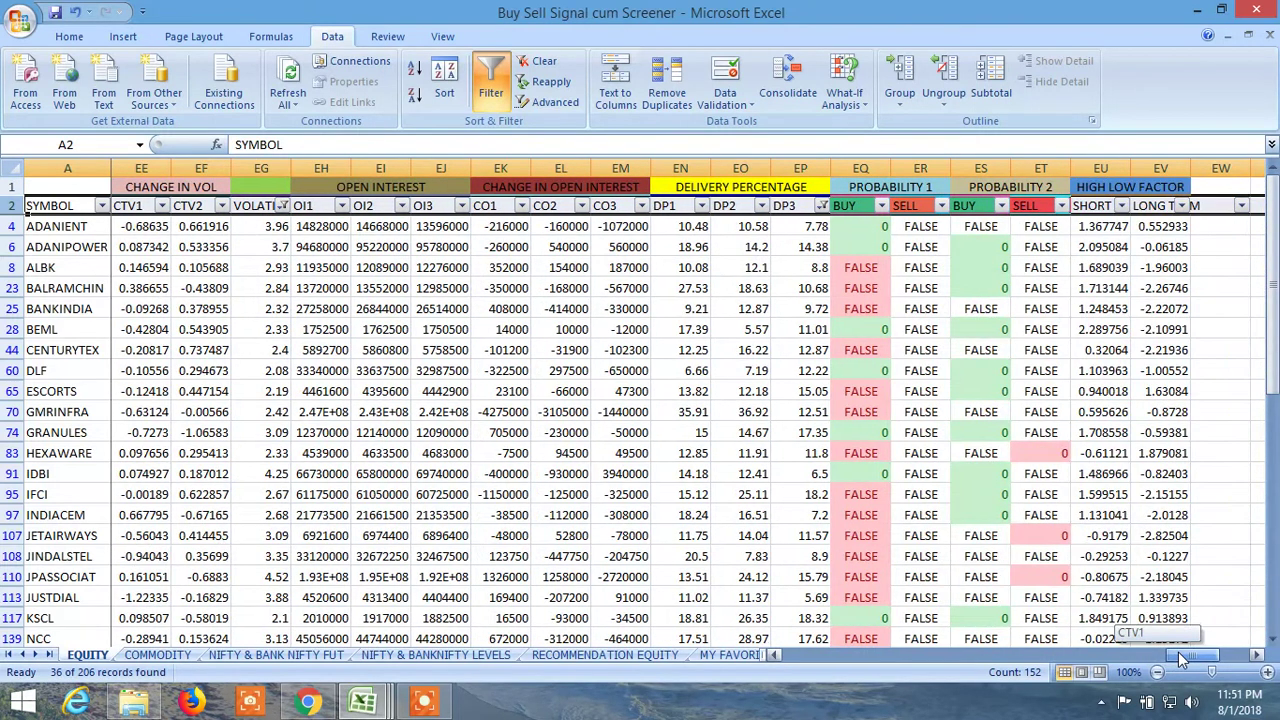
pyautogui.click(881, 206)
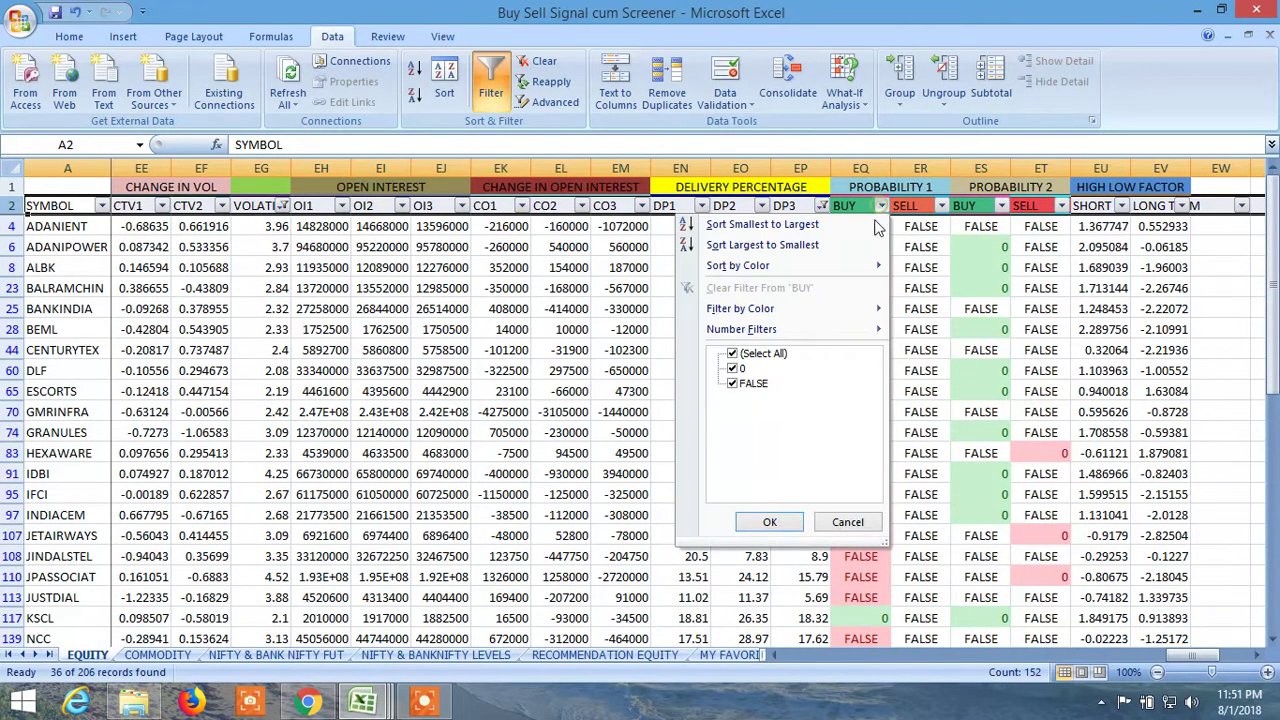
pyautogui.click(733, 384)
pyautogui.click(770, 522)
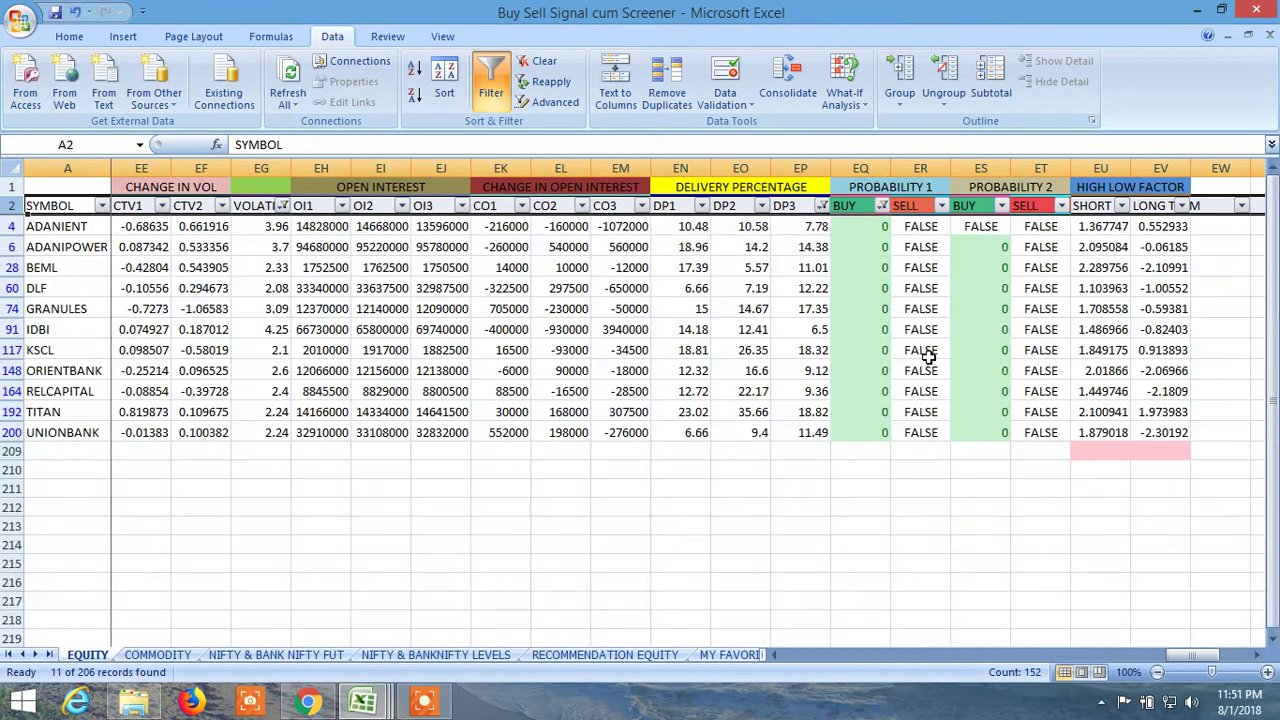
pyautogui.click(1001, 206)
pyautogui.click(856, 383)
pyautogui.click(889, 522)
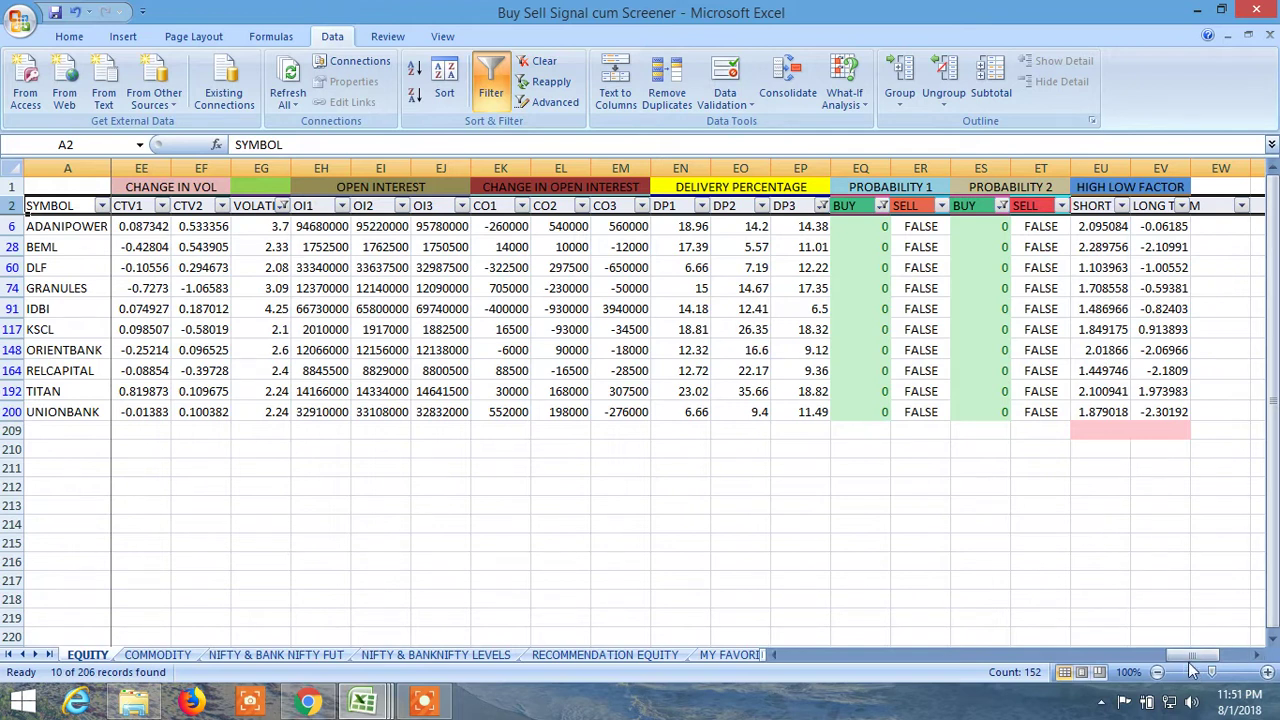
# Step: Filter the SHORT TERM column under HIGH LOW FACTOR to rows greater than 1.5
pyautogui.click(1122, 207)
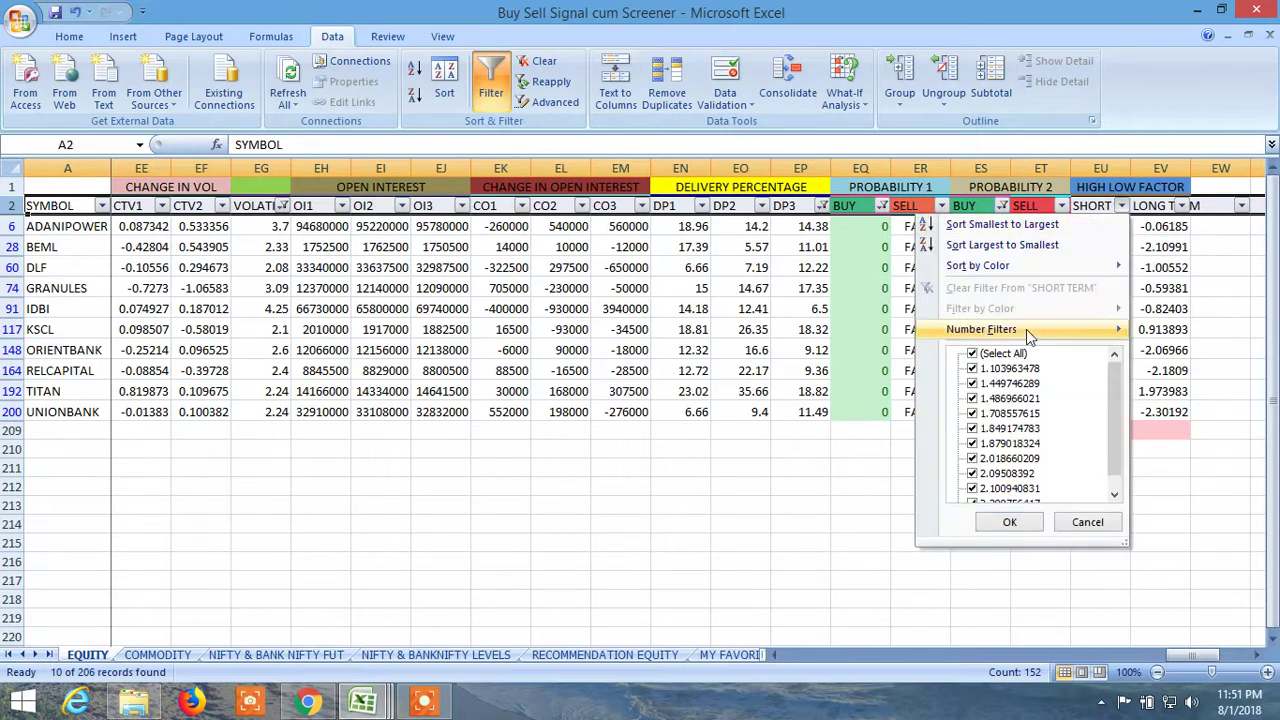
pyautogui.moveTo(1000, 329)
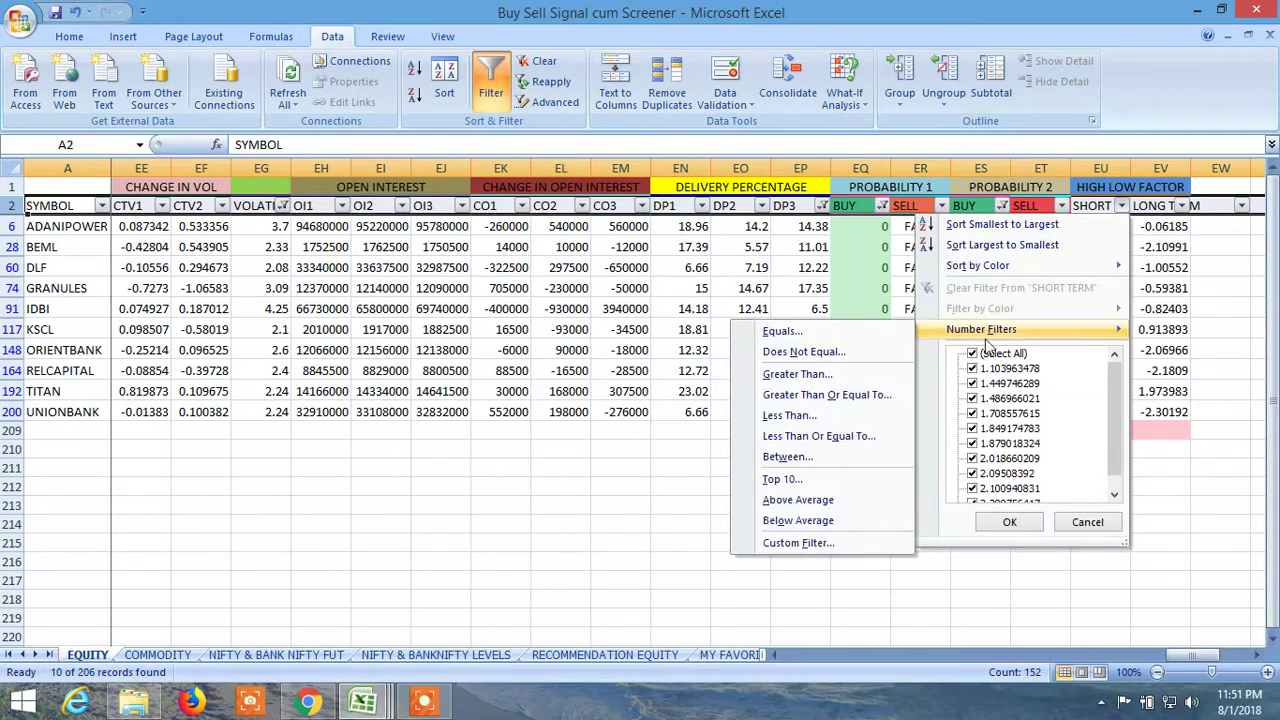
pyautogui.click(798, 374)
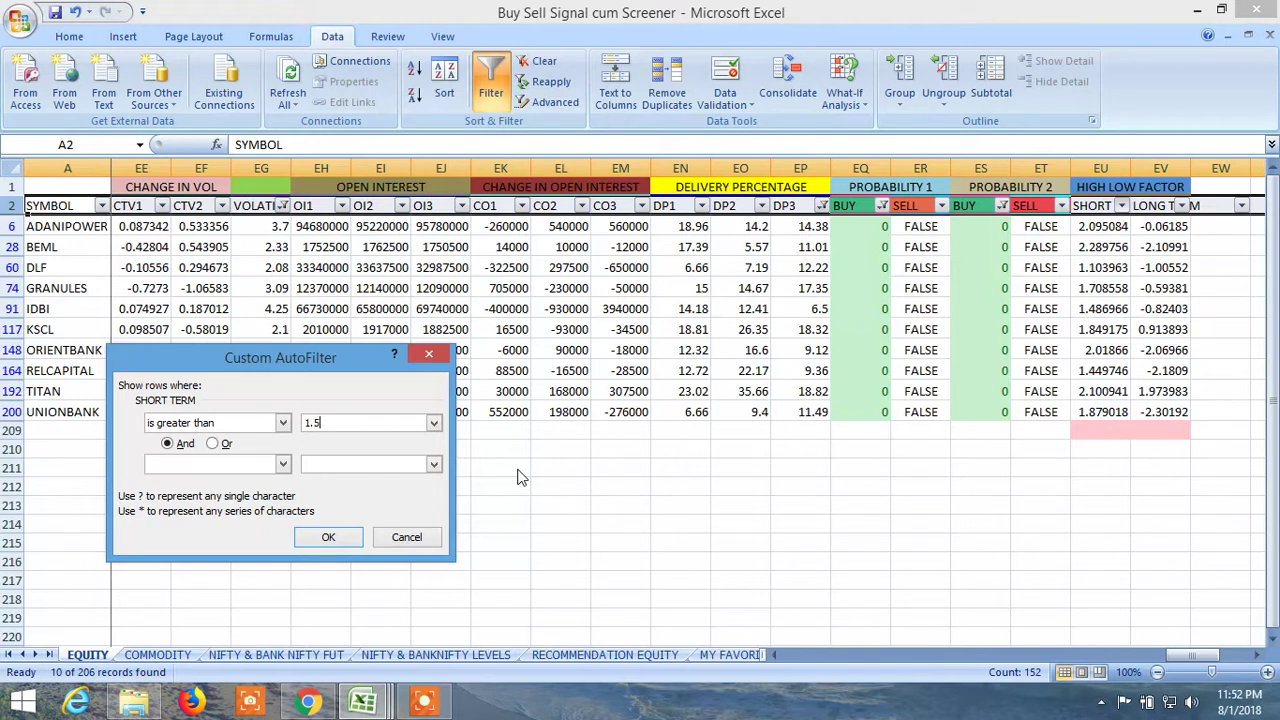
pyautogui.click(328, 537)
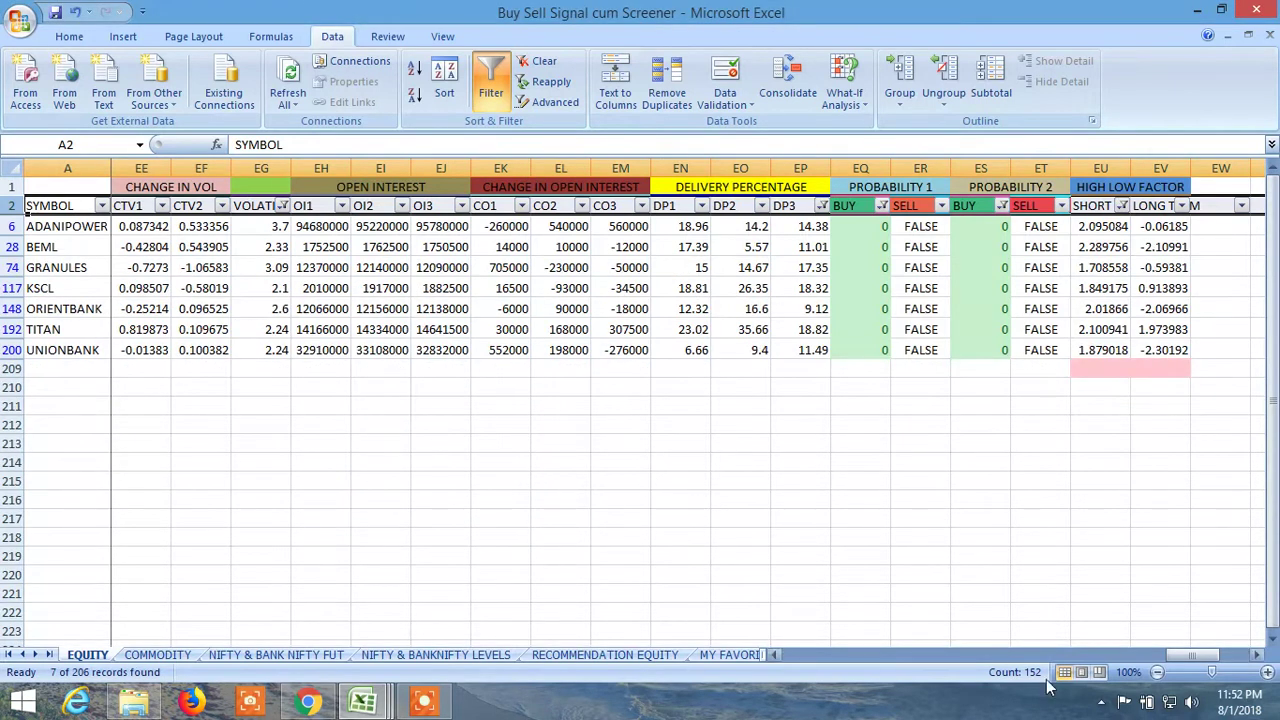
# Step: Filter the LTP column with a greater-than condition that hides the stocks priced 87.4 and lower
pyautogui.moveTo(1191, 655); pyautogui.dragTo(677, 665)
pyautogui.click(916, 205)
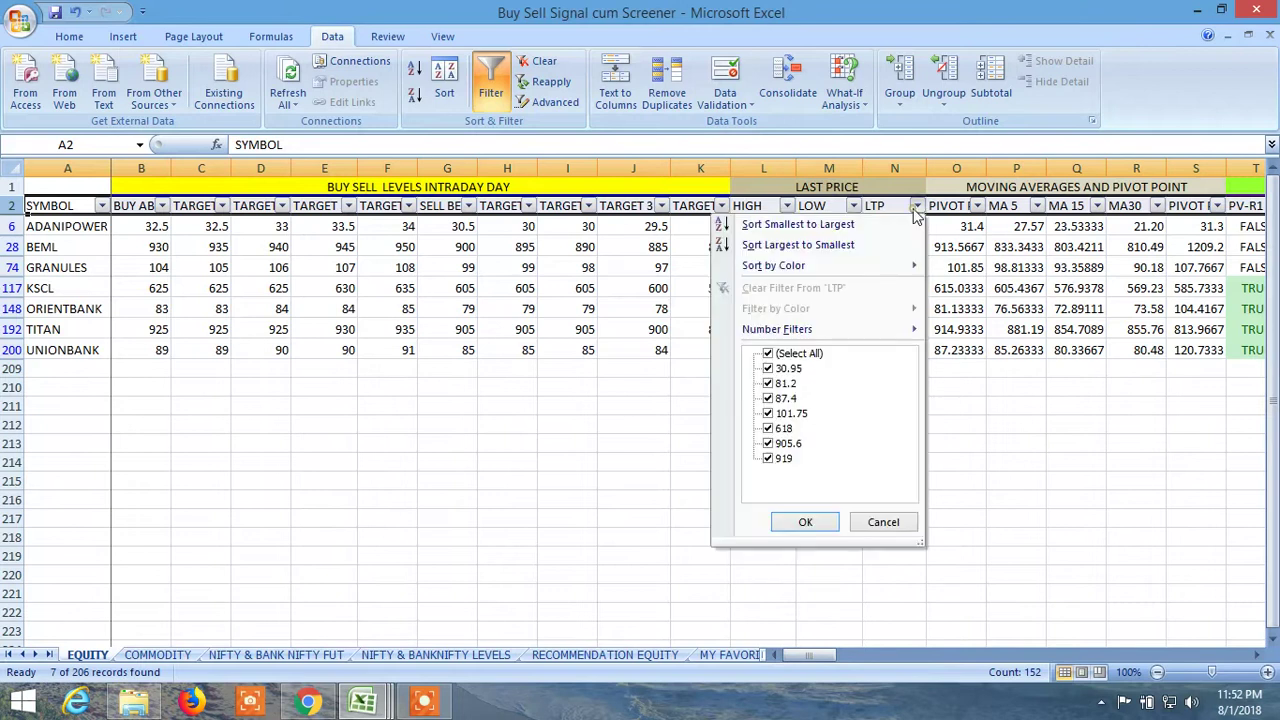
pyautogui.moveTo(840, 328)
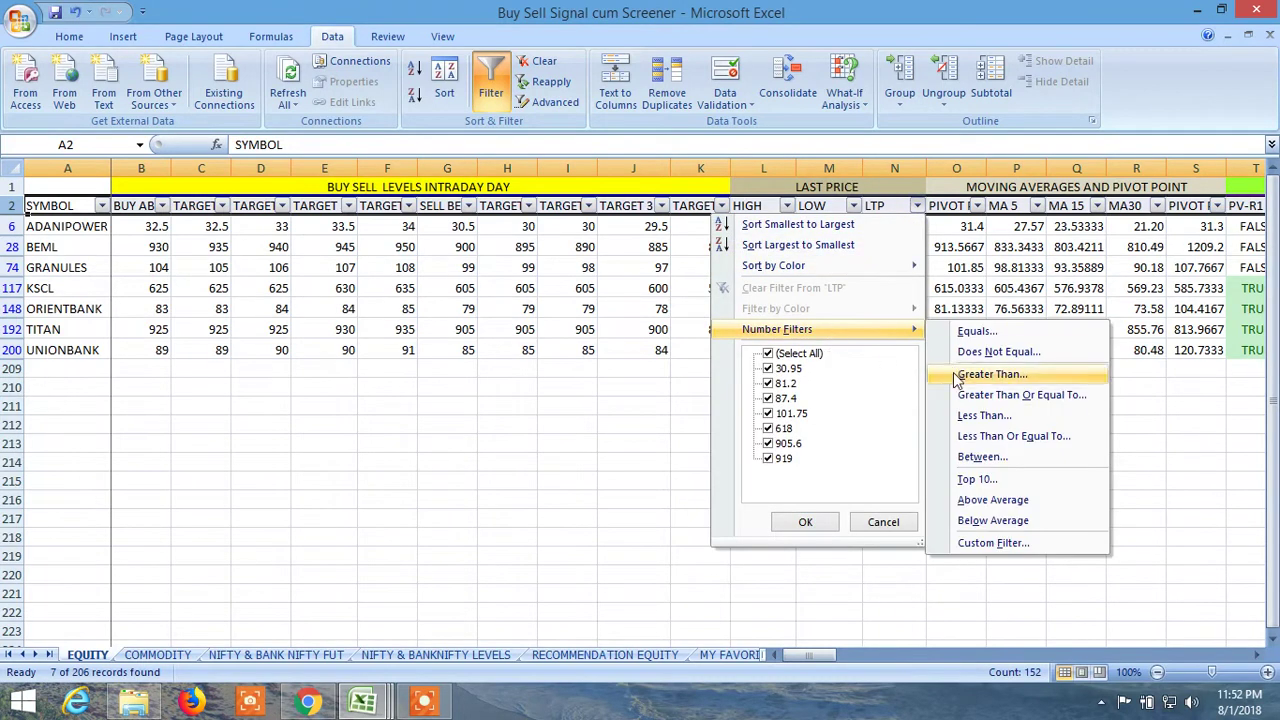
pyautogui.click(990, 374)
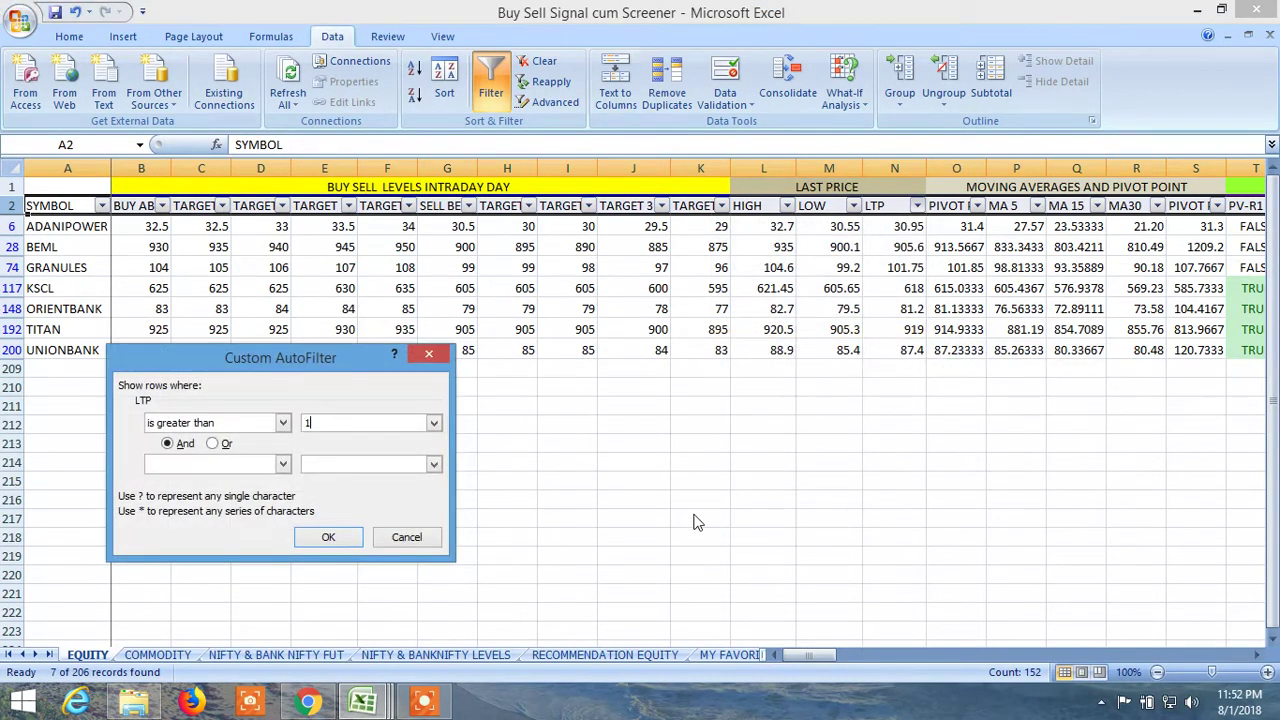
pyautogui.click(335, 537)
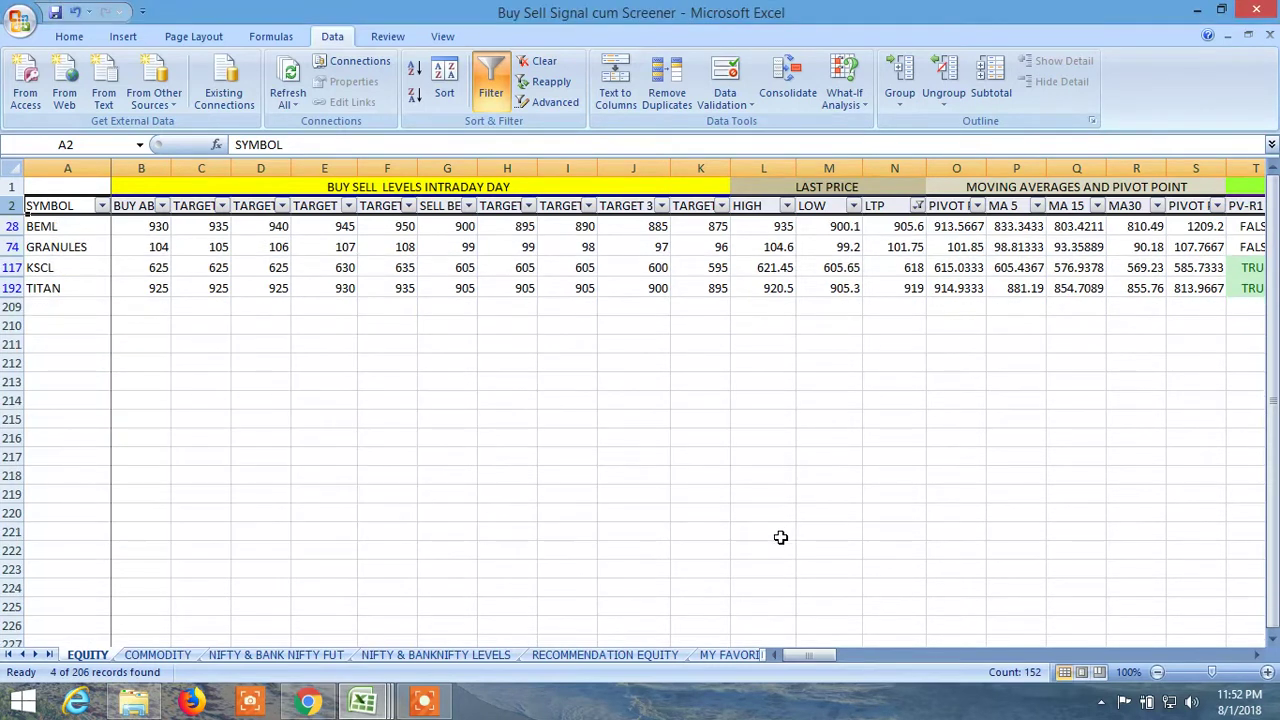
# Step: Filter the TV3 volume column to rows greater than 5
pyautogui.moveTo(826, 660); pyautogui.dragTo(1173, 656)
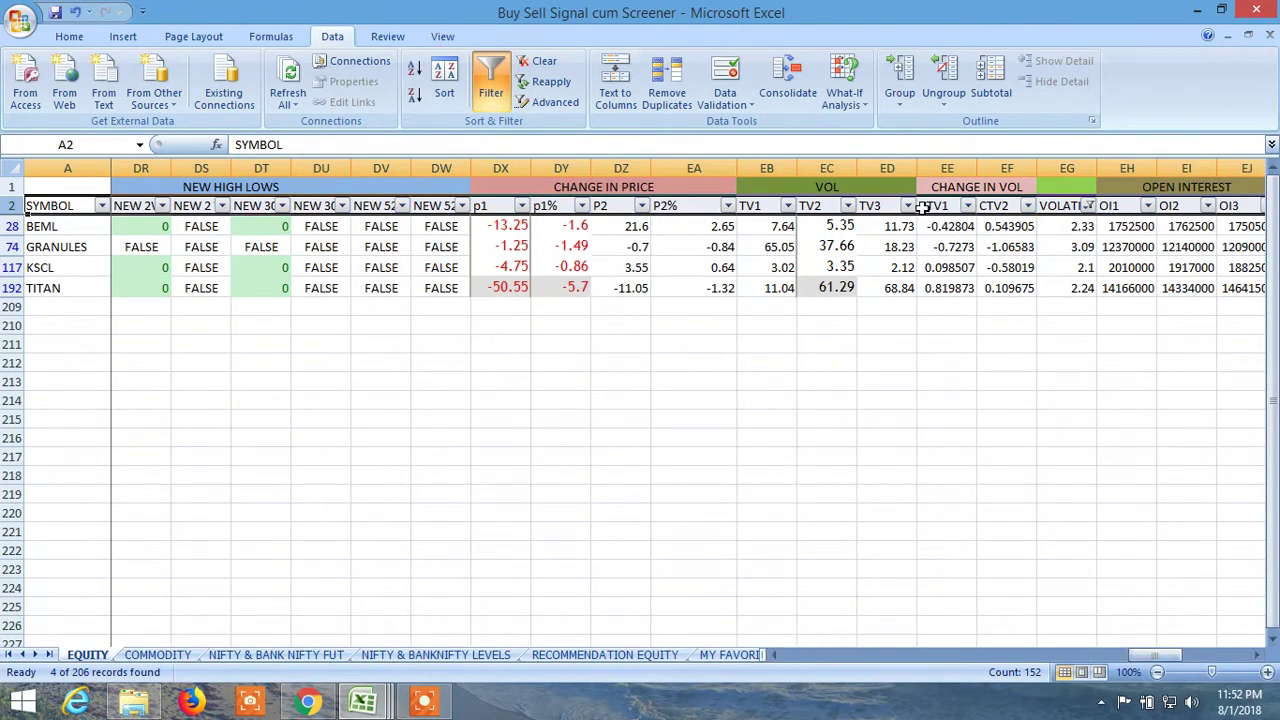
pyautogui.click(907, 205)
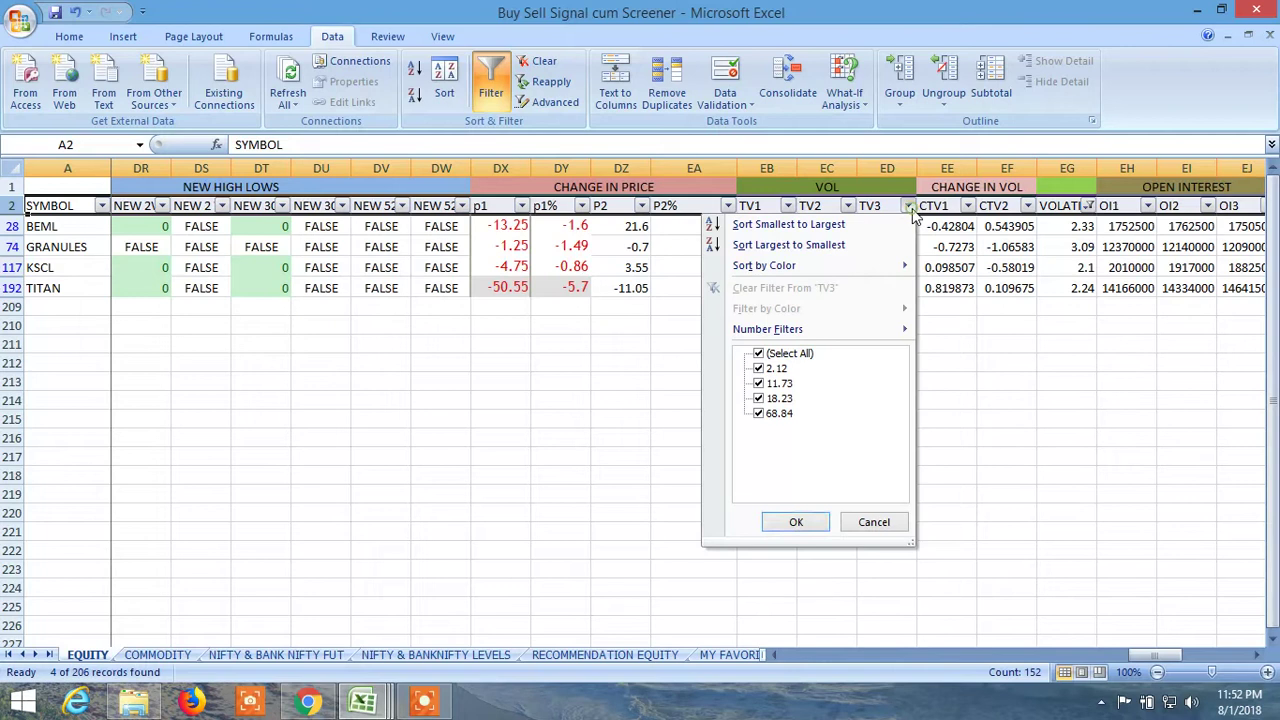
pyautogui.moveTo(790, 330)
pyautogui.click(965, 376)
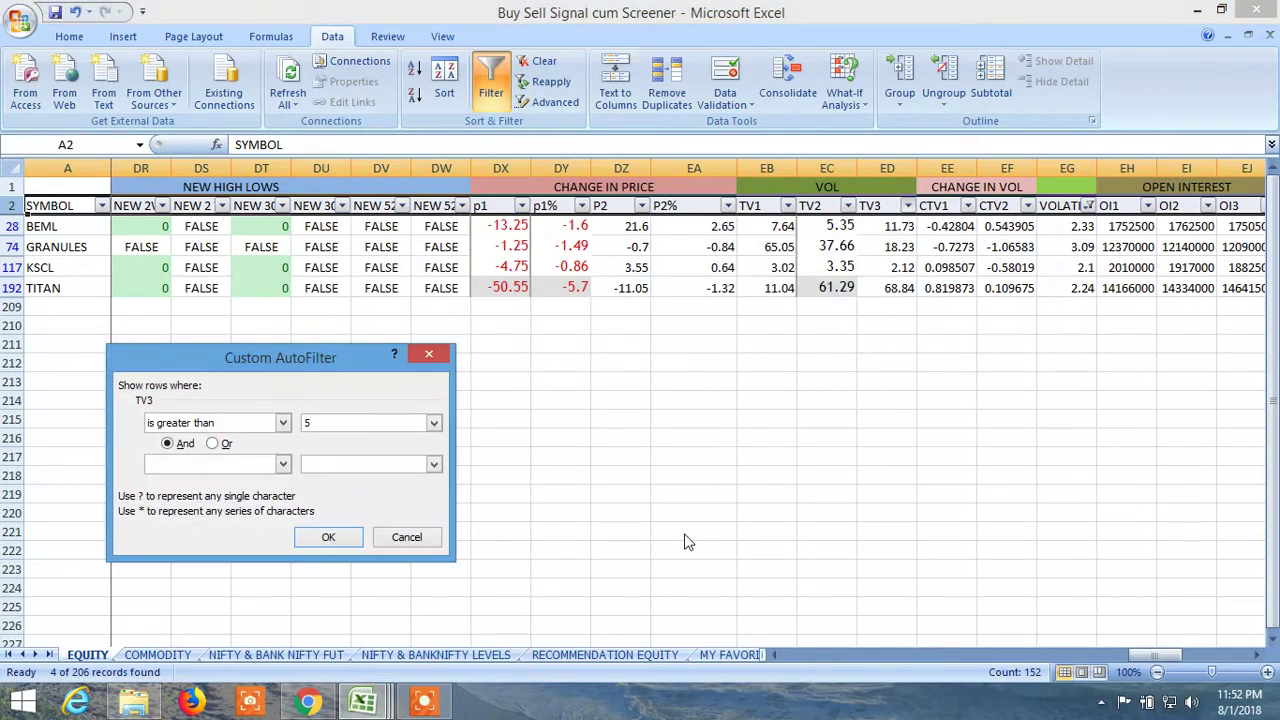
pyautogui.click(328, 537)
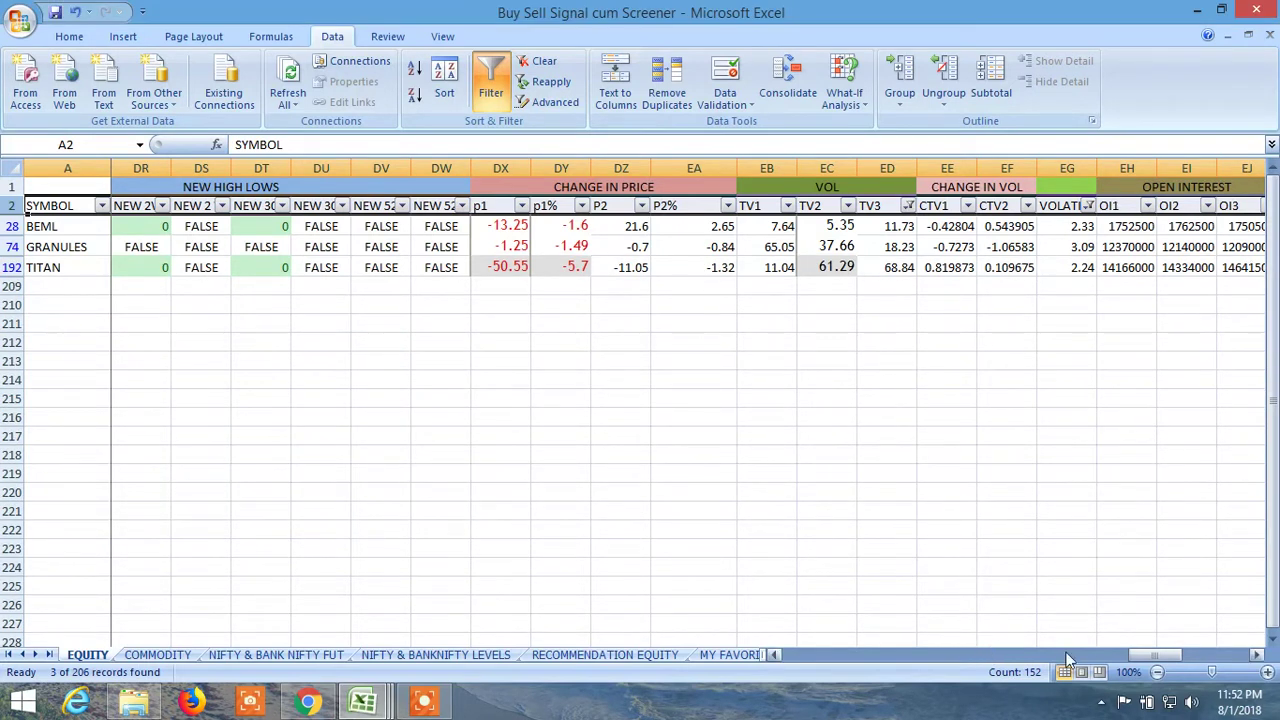
# Step: Review the intraday buy and sell levels and LTP positions of the filtered stocks, checking each one's buy-above value
pyautogui.moveTo(1145, 654); pyautogui.dragTo(732, 677)
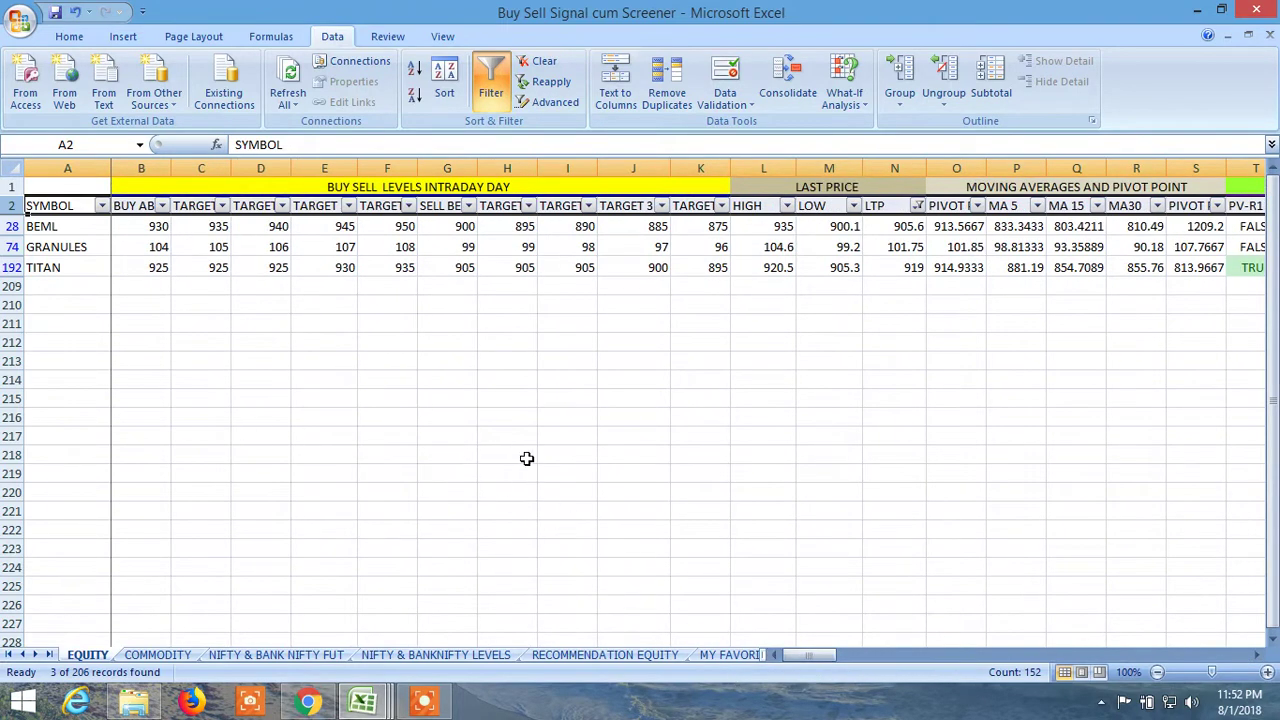
pyautogui.moveTo(804, 657); pyautogui.dragTo(847, 663)
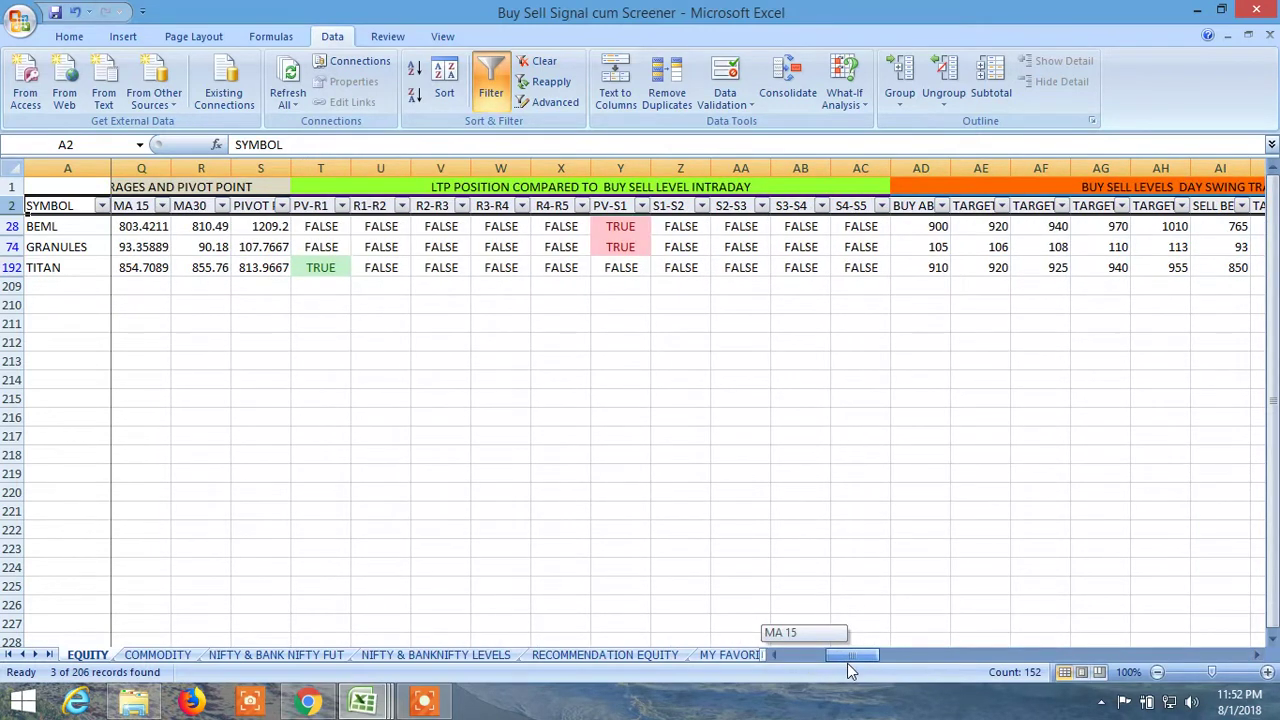
pyautogui.moveTo(847, 663); pyautogui.dragTo(802, 662)
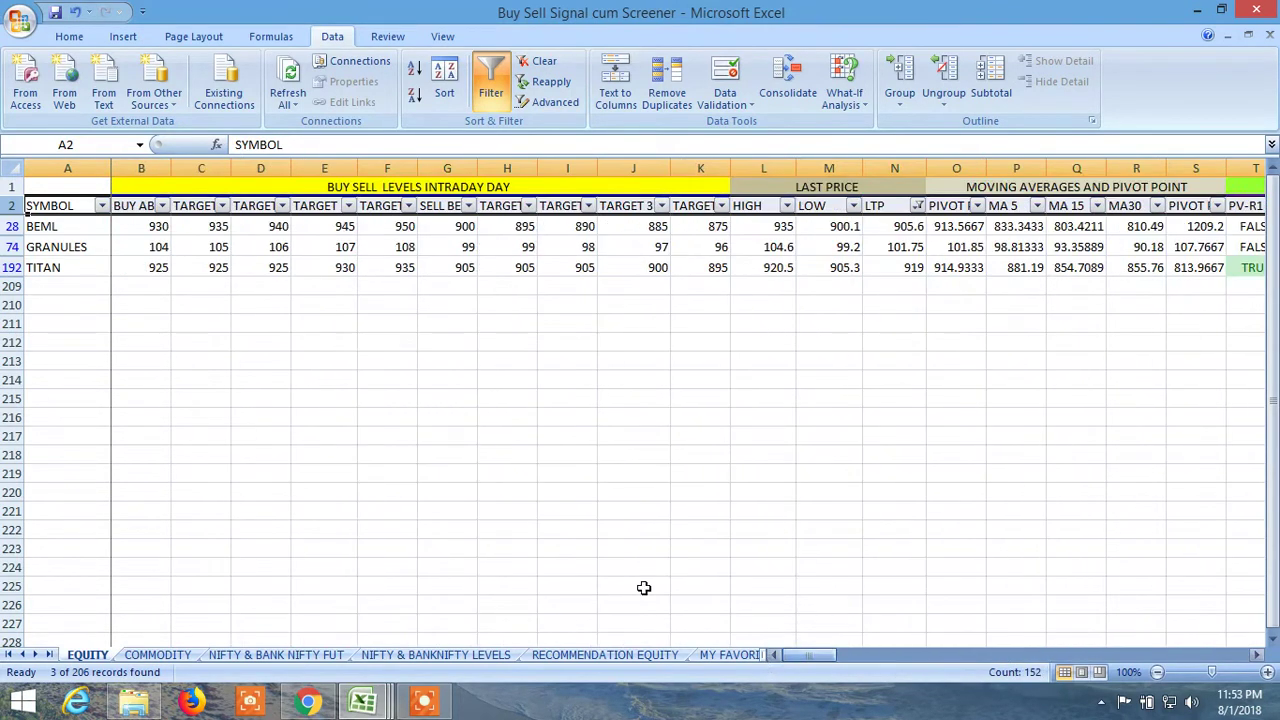
pyautogui.click(138, 268)
pyautogui.click(146, 247)
pyautogui.click(146, 226)
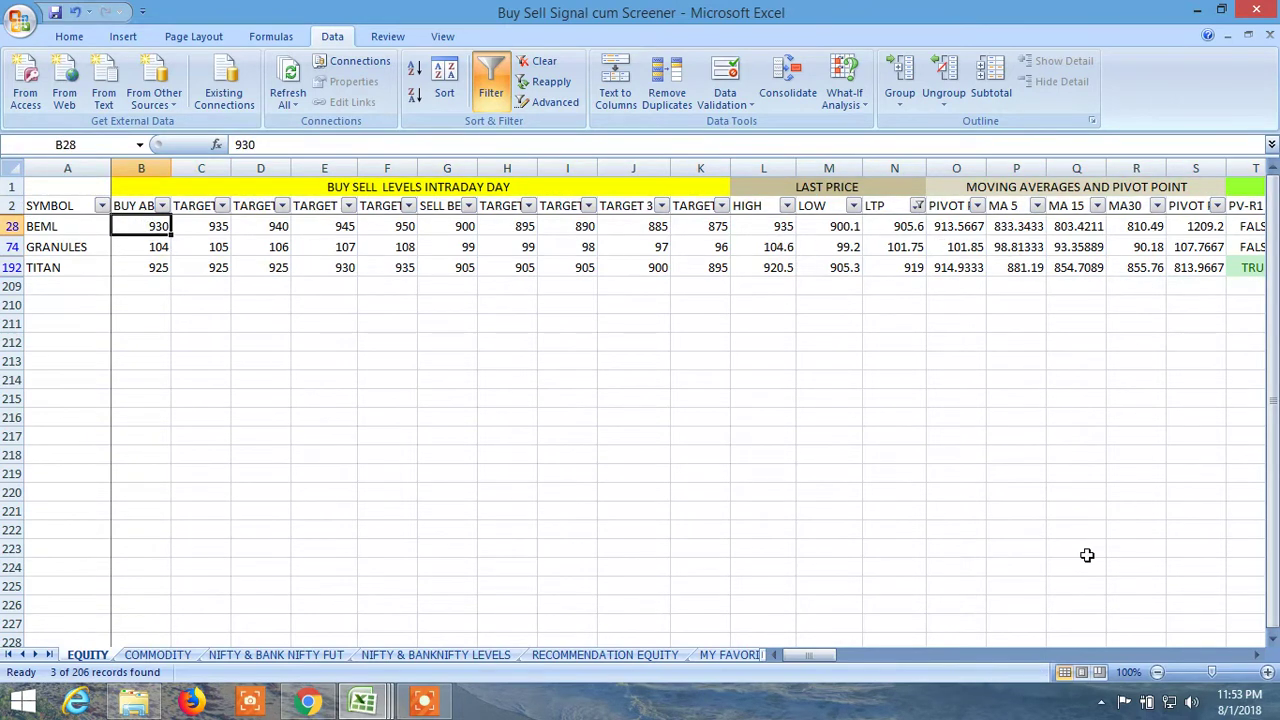
# Step: Filter the NEW 1W HIGH column under NEW HIGH LOWS to exclude FALSE and keep only the 0 entries
pyautogui.moveTo(827, 662); pyautogui.dragTo(1115, 656)
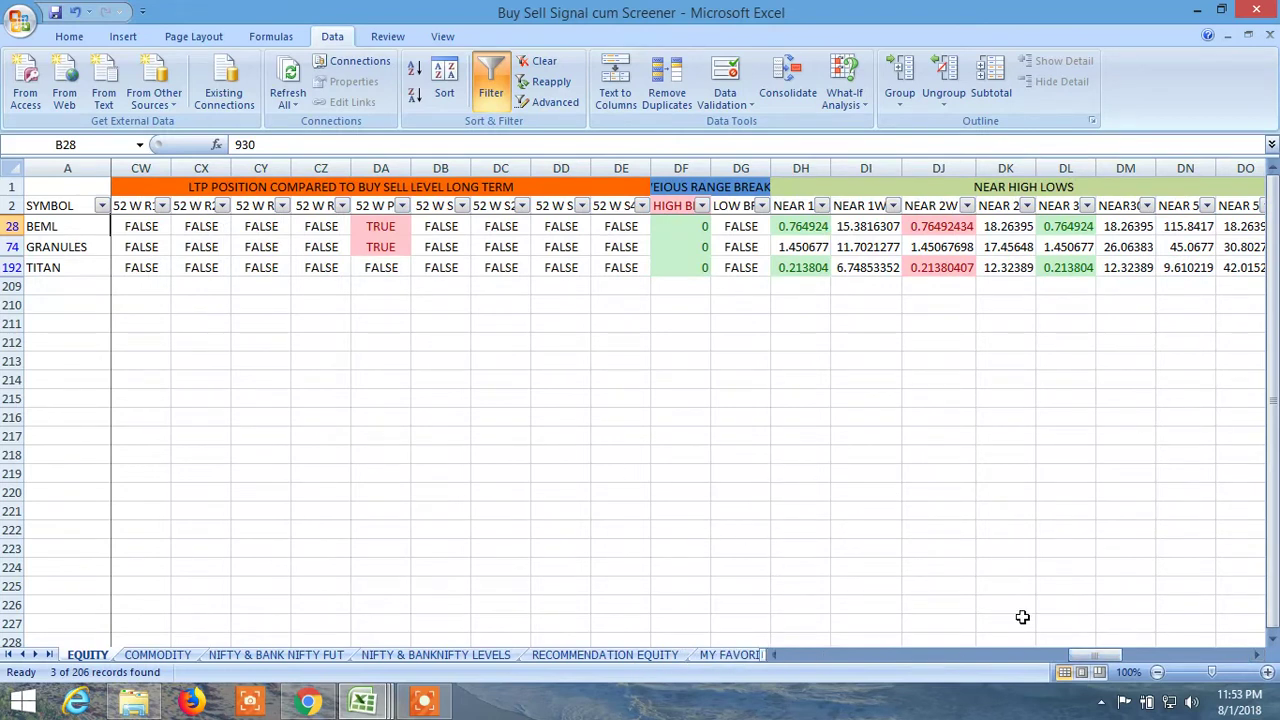
pyautogui.moveTo(1074, 660); pyautogui.dragTo(1126, 668)
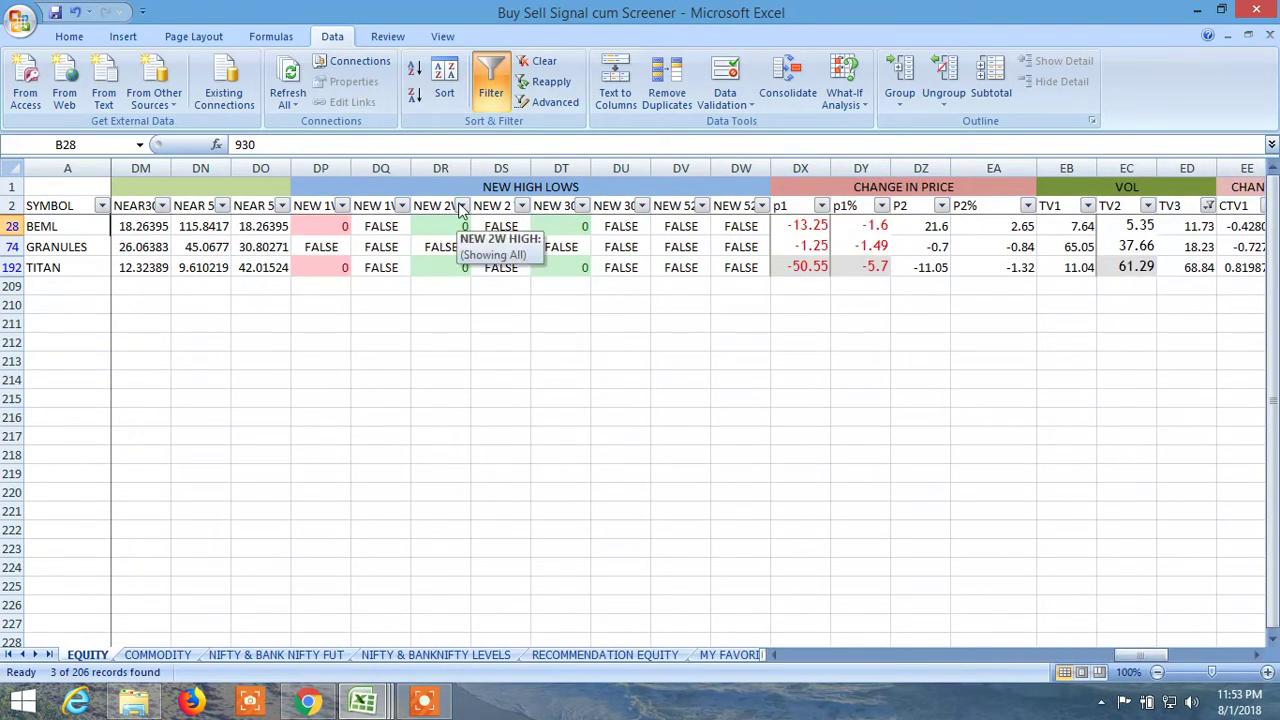
pyautogui.click(341, 206)
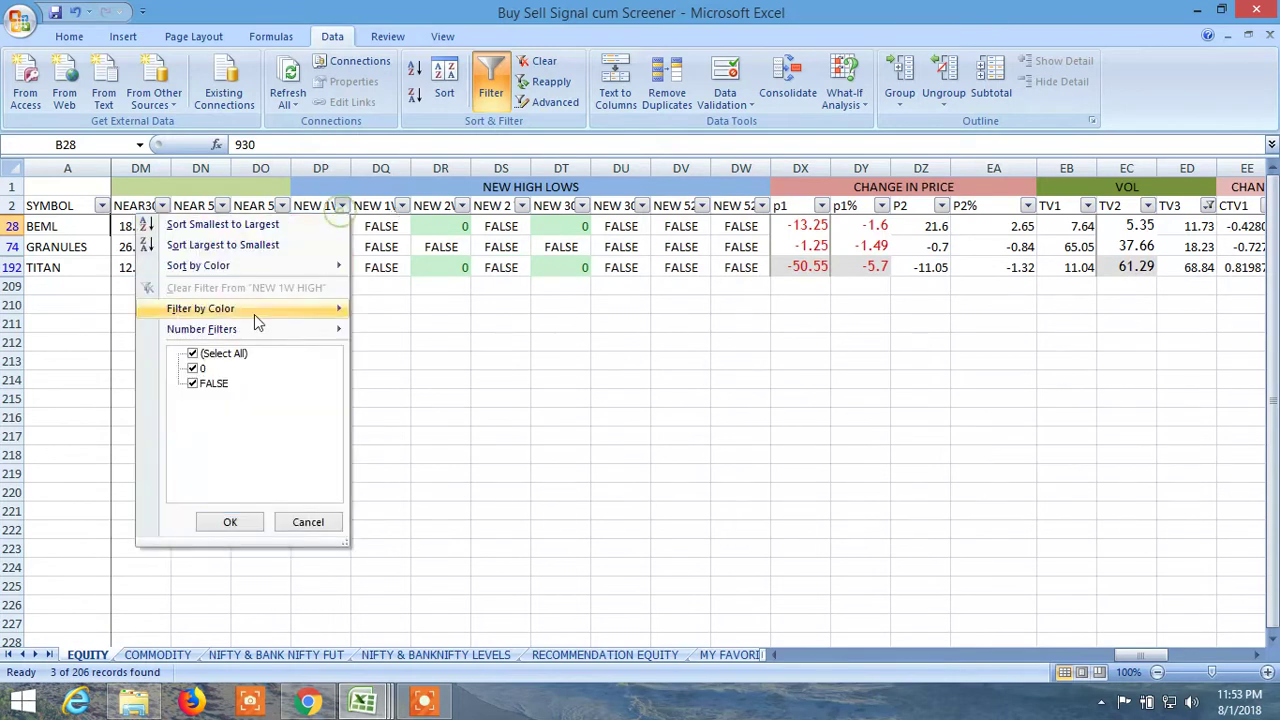
pyautogui.click(193, 385)
pyautogui.click(193, 385)
pyautogui.click(193, 385)
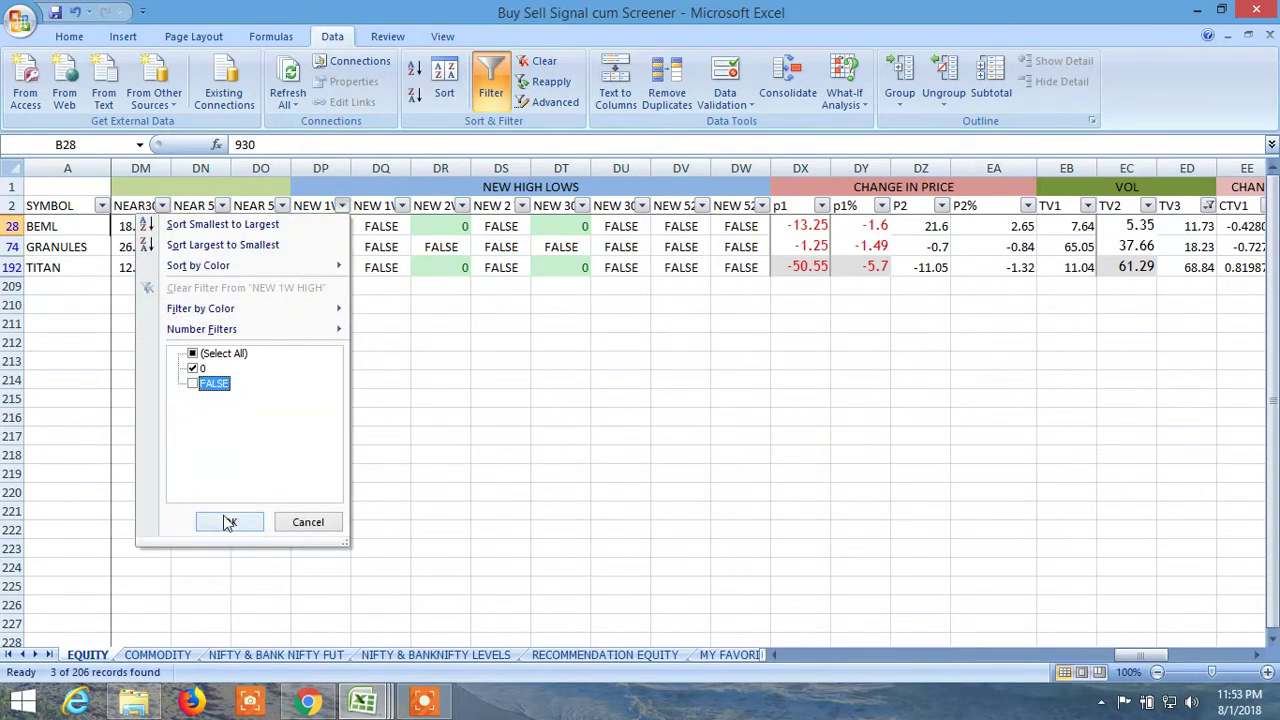
pyautogui.click(230, 521)
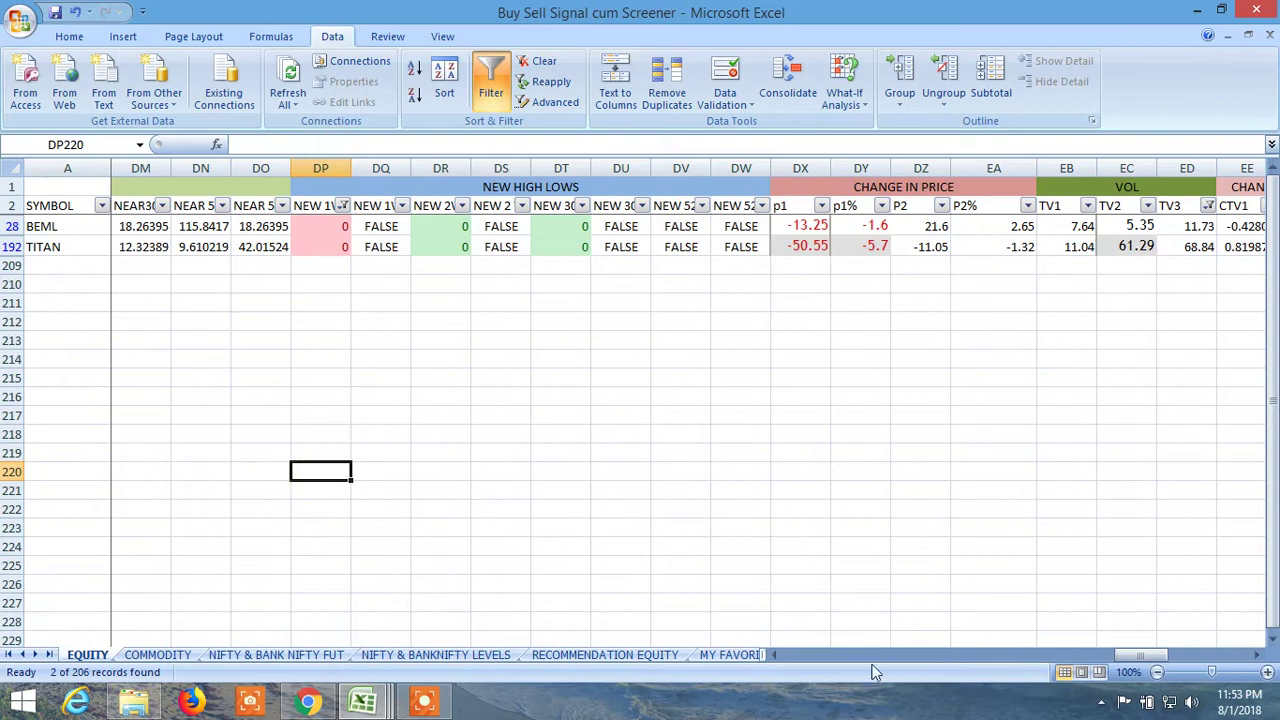
# Step: Review the remaining stocks' volume, open interest, delivery, probability and high-low factor columns, and return to their intraday buy and sell levels
pyautogui.moveTo(1120, 655); pyautogui.dragTo(1188, 657)
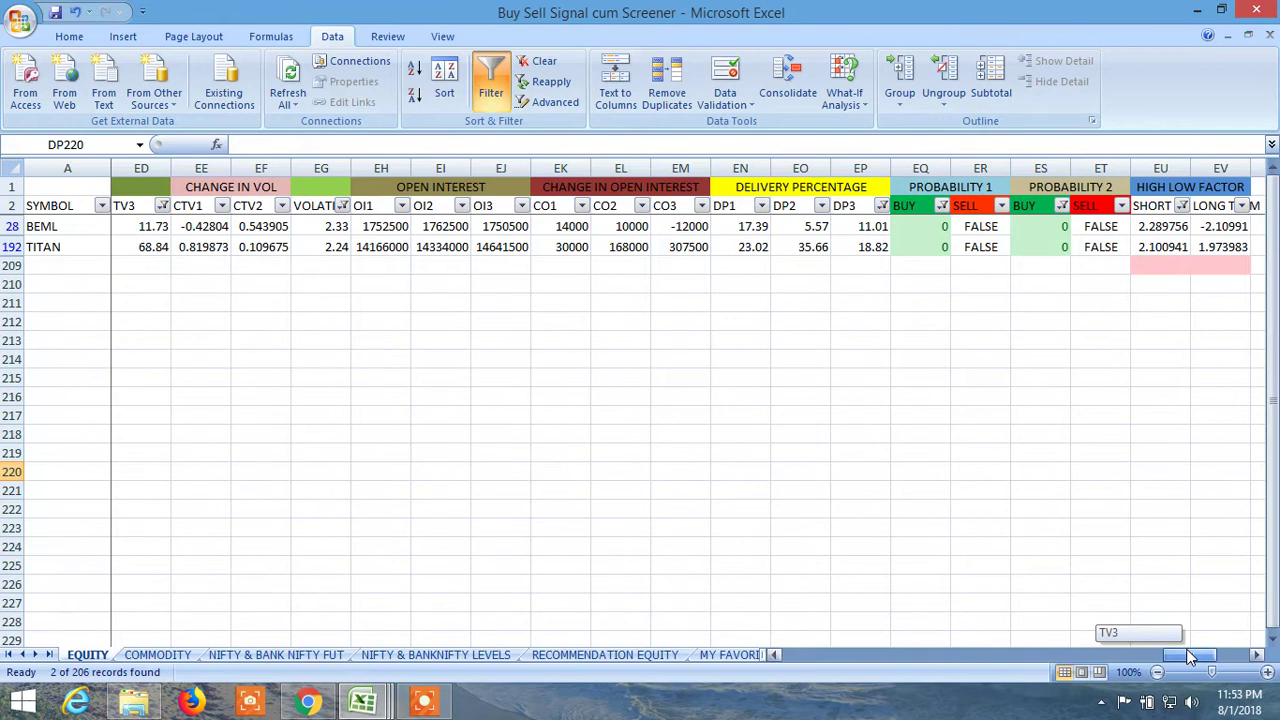
pyautogui.moveTo(1190, 656); pyautogui.dragTo(804, 662)
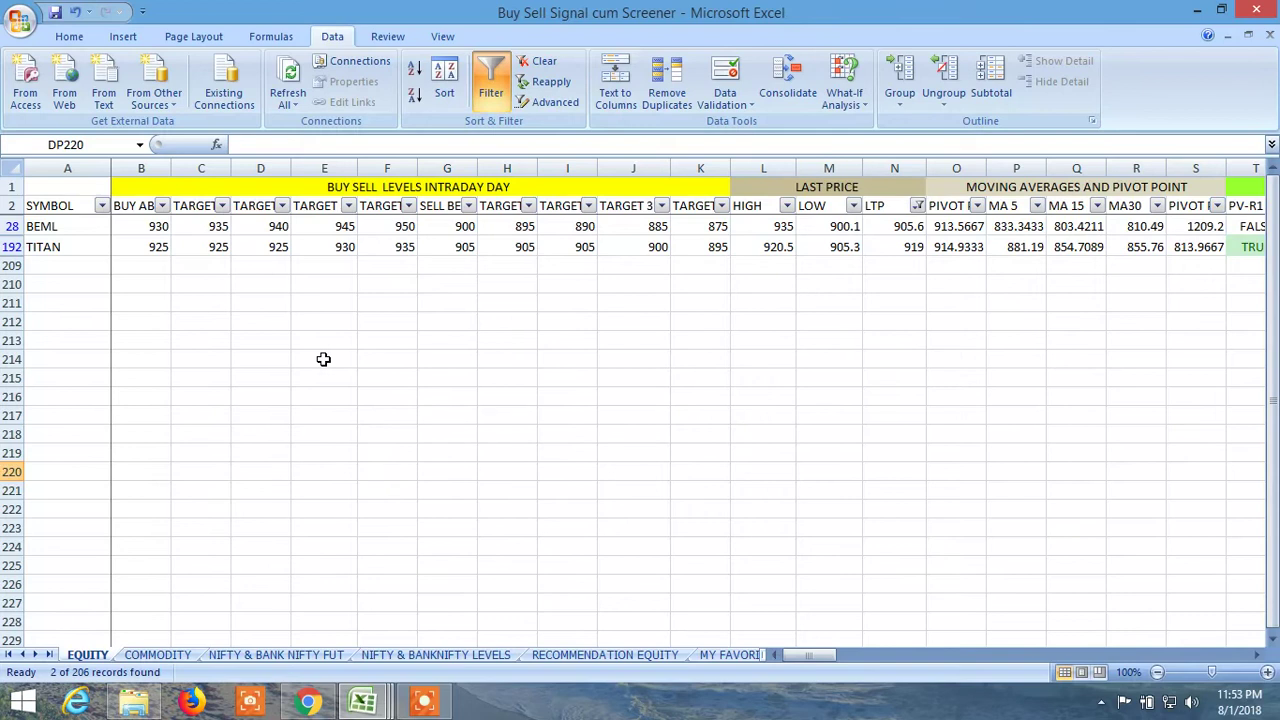
pyautogui.click(424, 700)
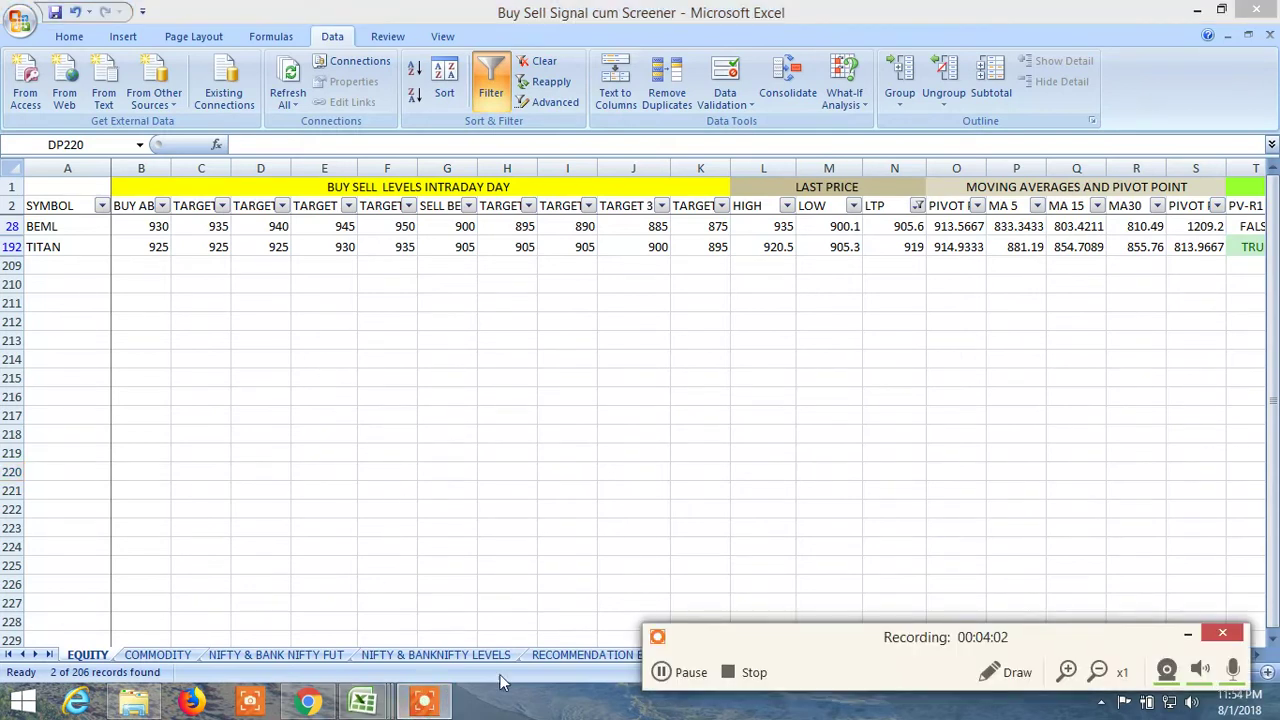